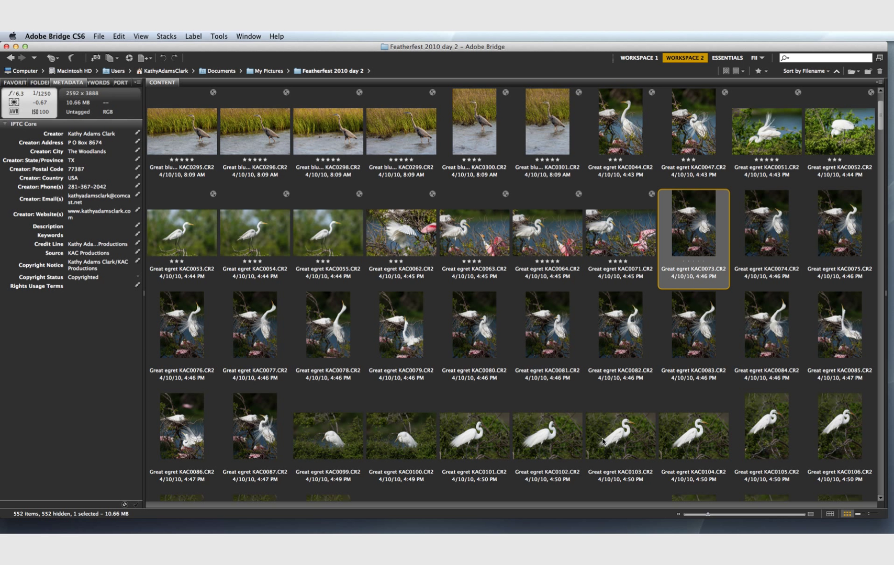
Step: Open the Great egret photos KAC0073 through KAC0087 in Camera Raw and select all of them
shift+click(259, 421)
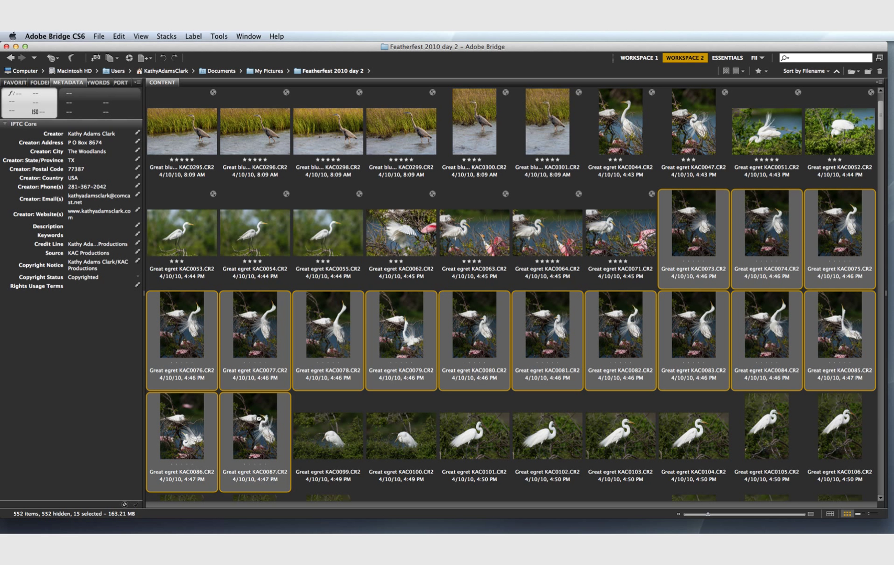
key(super+r)
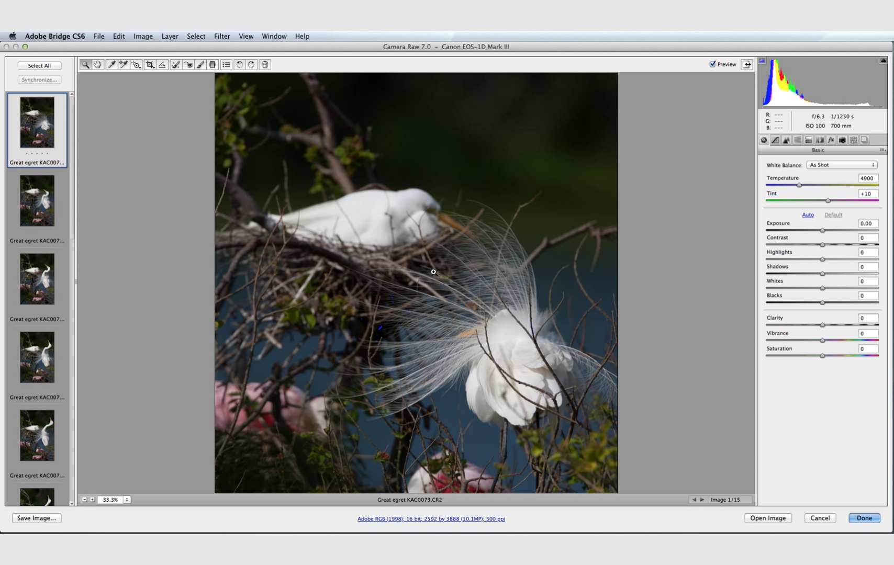
click(43, 66)
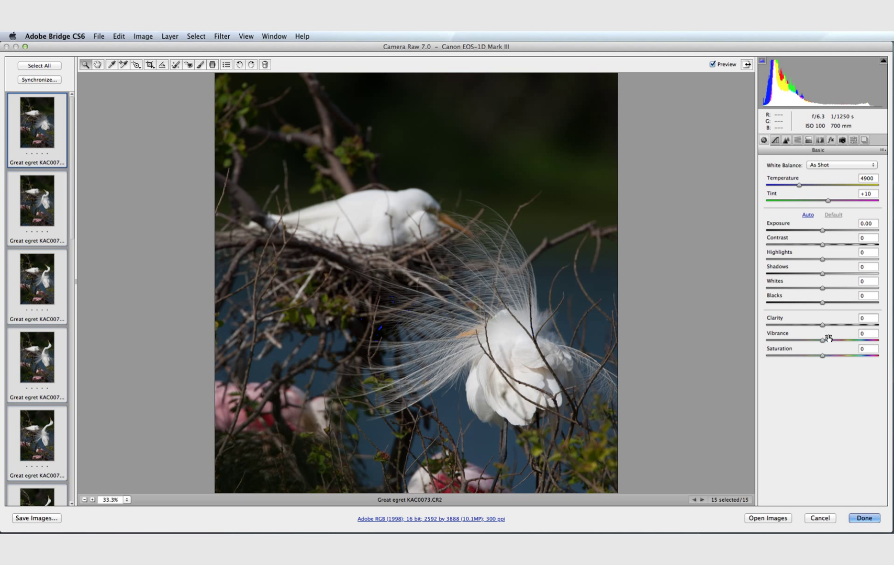
Step: Set Clarity to +54, Vibrance to +13 and Saturation to +16 for all selected photos
click(853, 325)
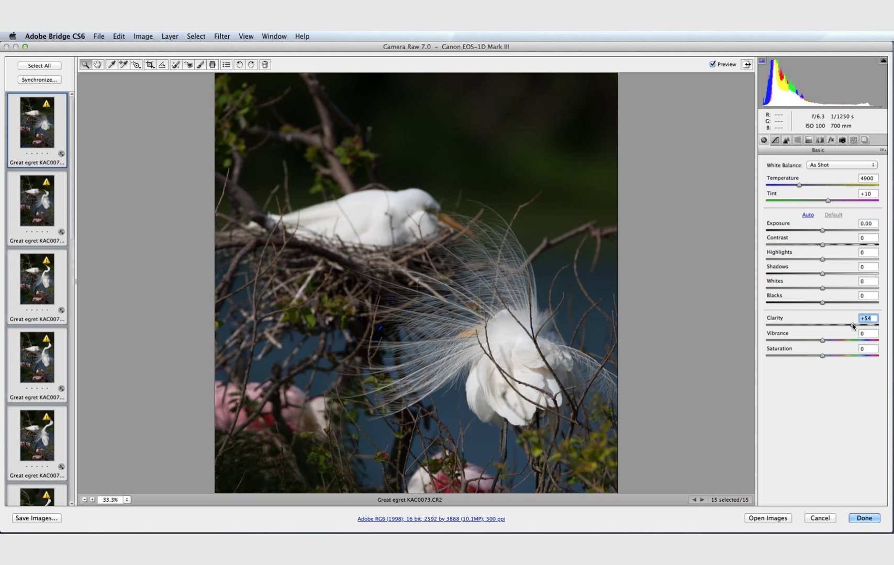
click(829, 340)
click(830, 356)
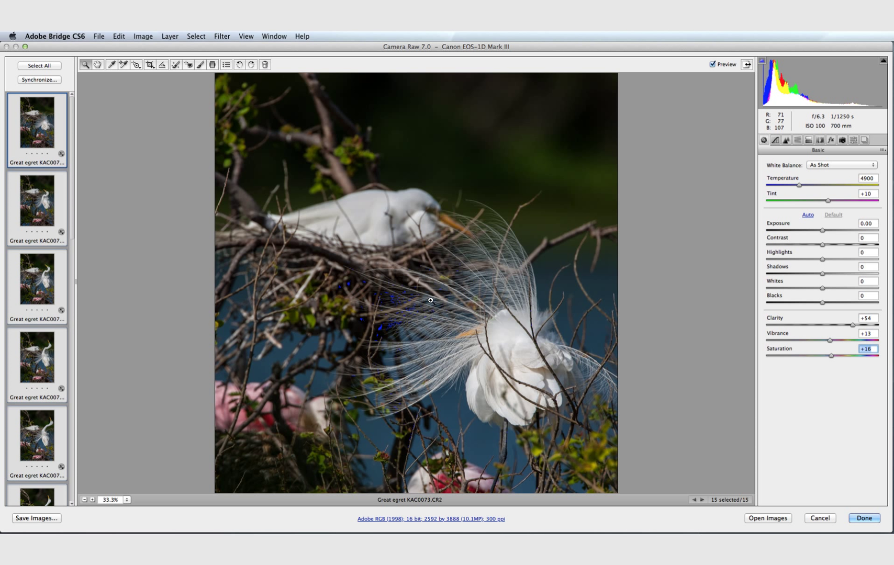
Step: Raise Blacks to +34 and Exposure to +0.60 for all selected photos
click(841, 303)
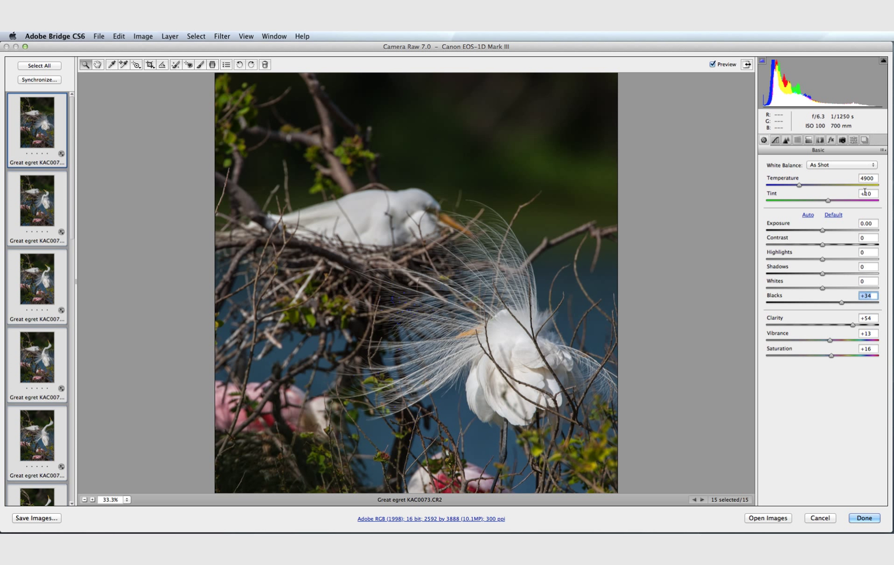
click(826, 232)
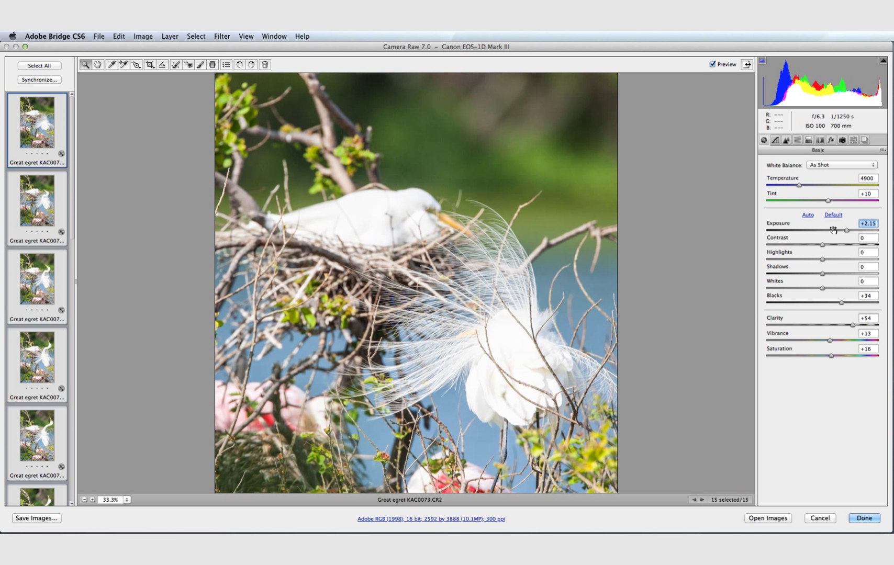
drag(846, 232, 829, 229)
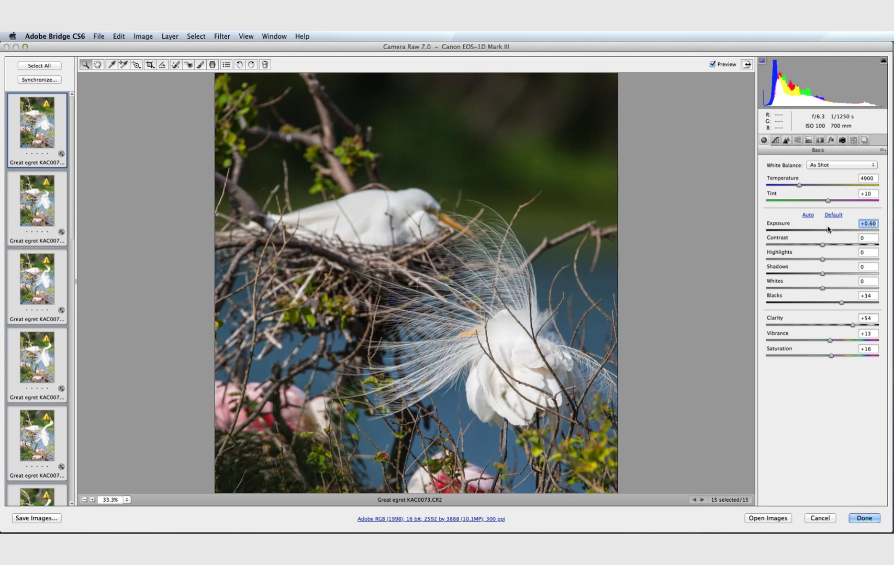
drag(829, 228, 828, 230)
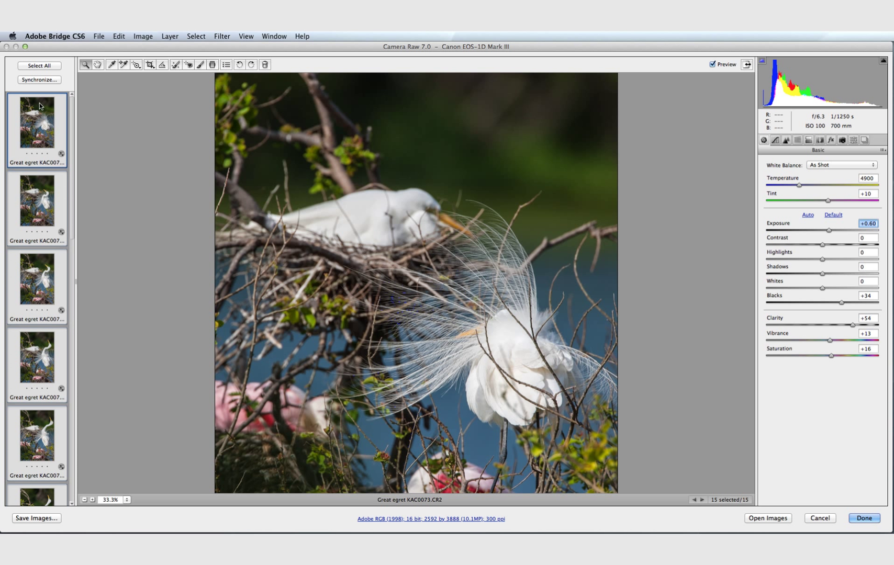
drag(71, 206, 72, 474)
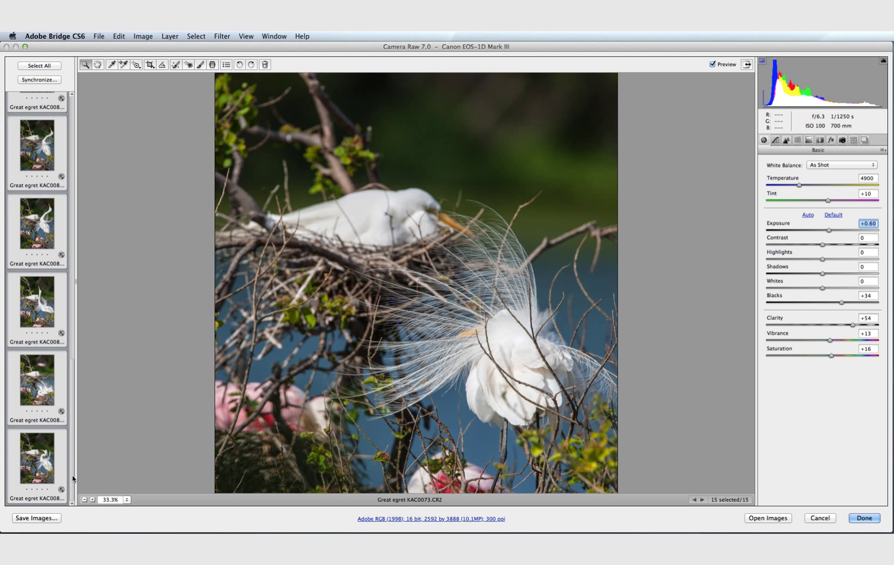
scroll(45, 173, up, 10)
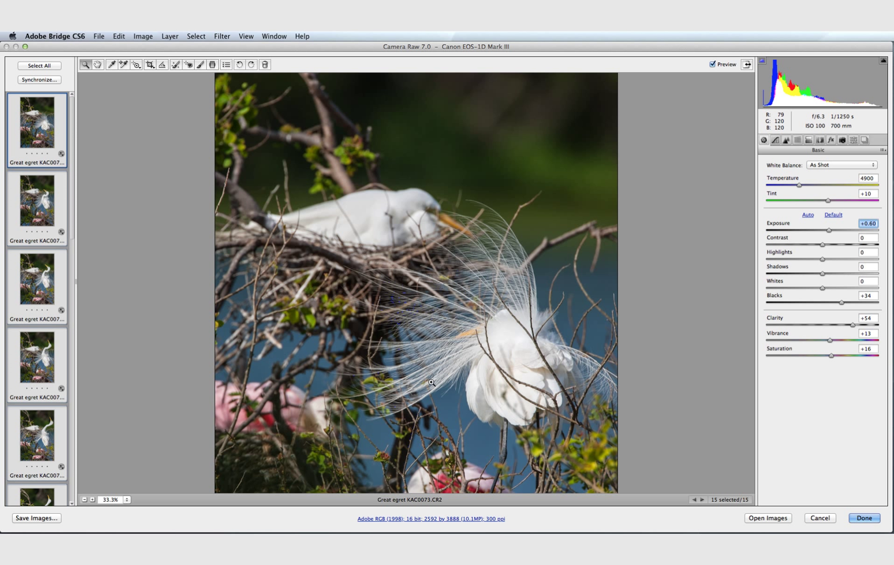
Step: Magnify Great egret KAC0073 to 100% and examine the displaying egret's body and plumes
click(127, 500)
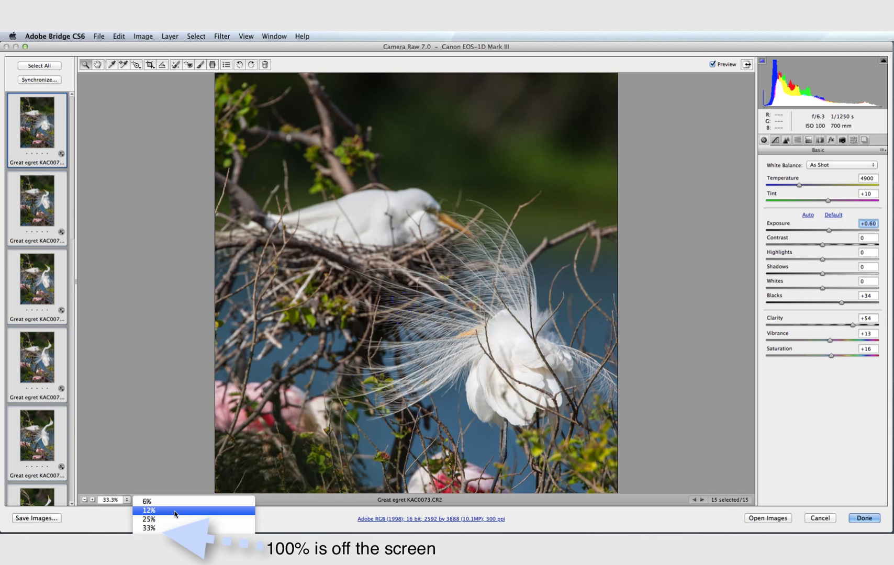
key(Escape)
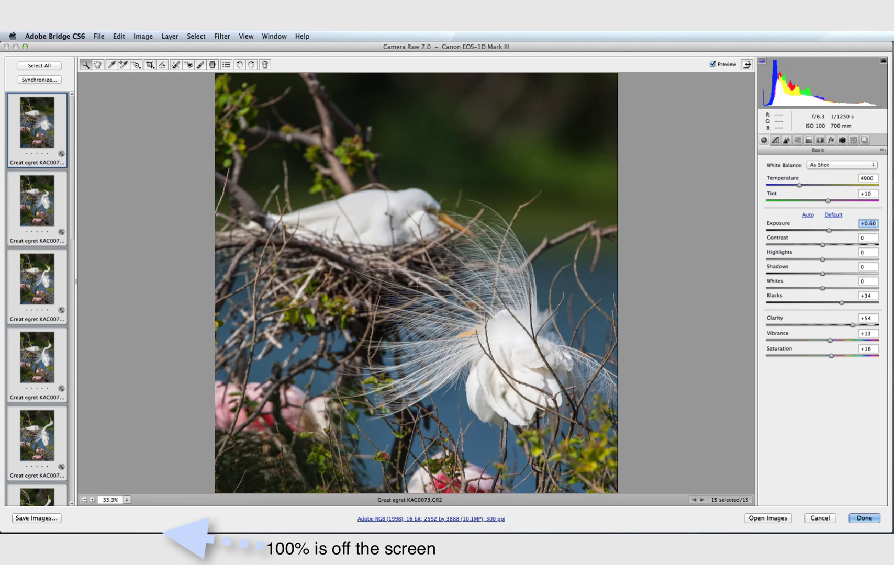
key(super+alt+0)
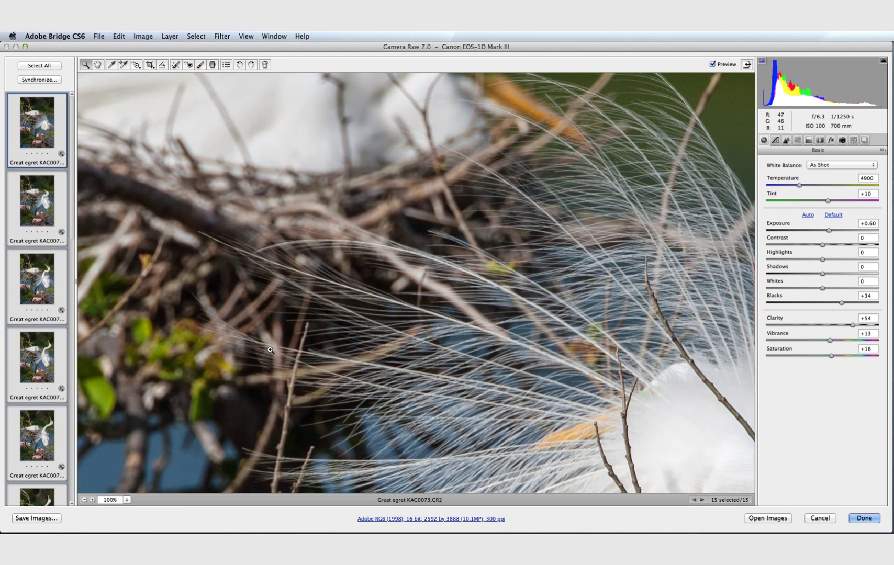
click(98, 65)
drag(585, 306, 402, 95)
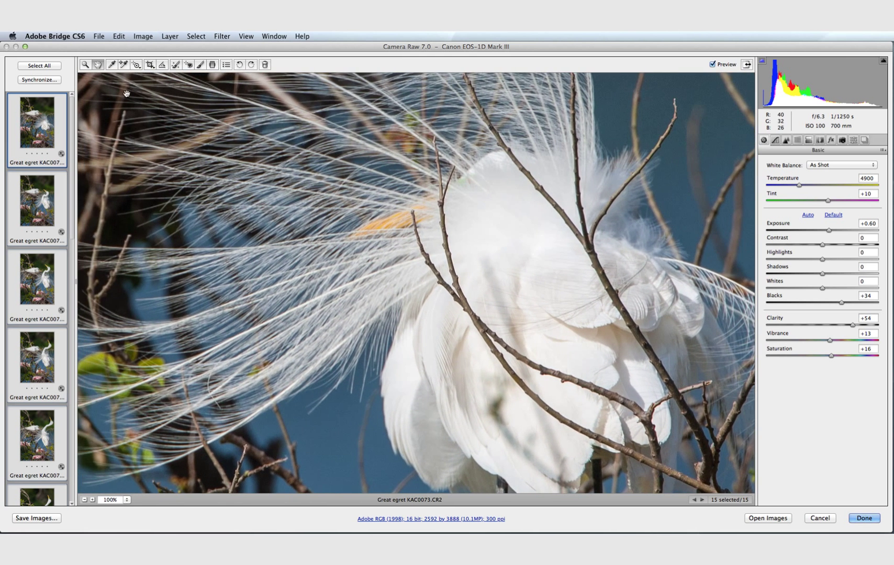
Step: Select only Great egret KAC0073 and rate it two stars
click(39, 116)
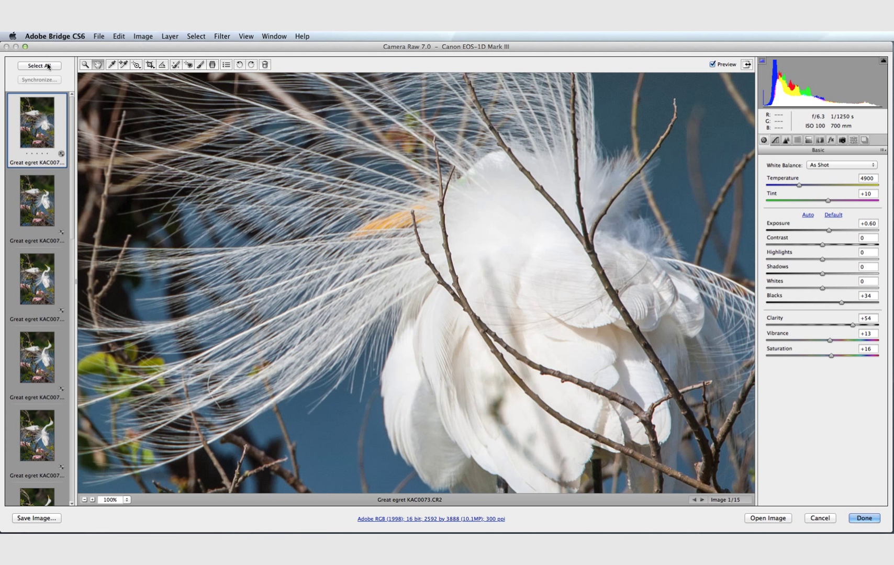
click(48, 66)
click(42, 128)
click(31, 154)
Step: Inspect the egret's head in KAC0074 and KAC0075, and rate each photo three stars
click(43, 196)
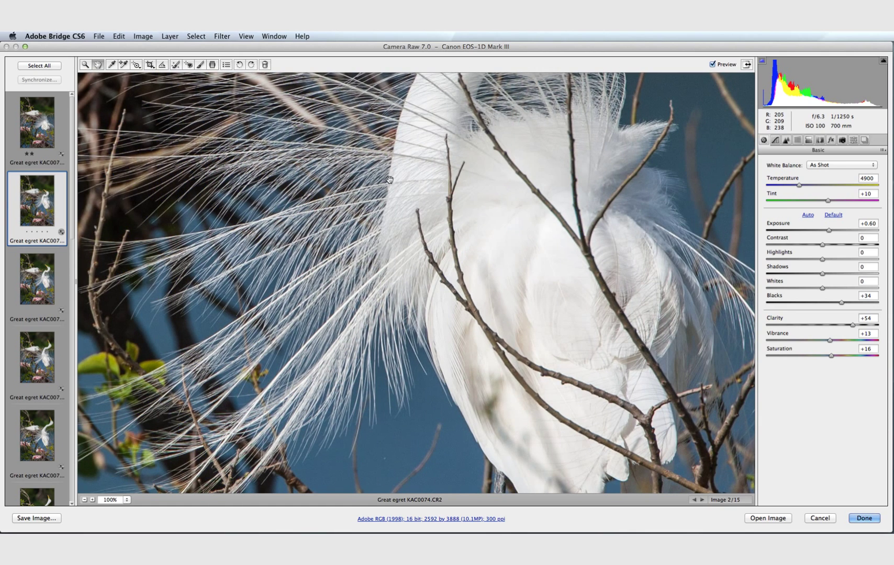
drag(412, 170, 406, 430)
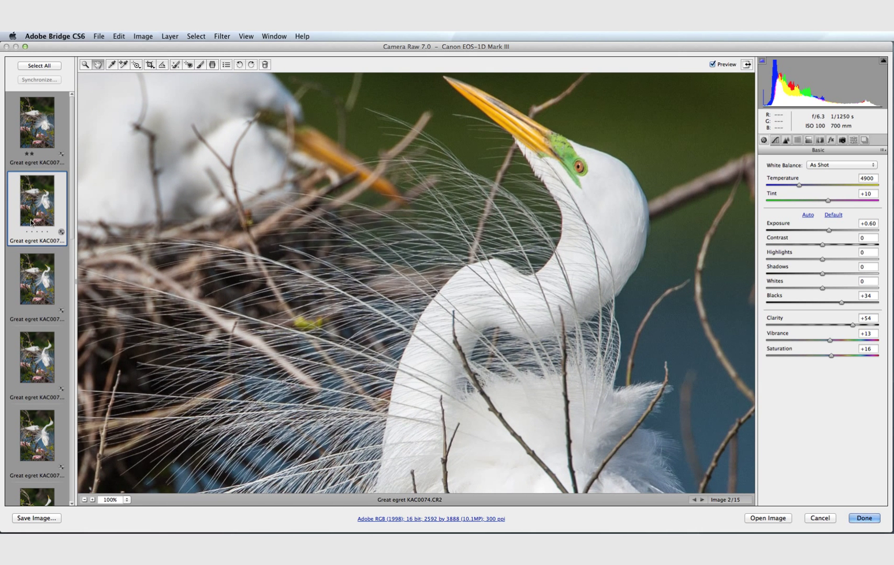
click(38, 271)
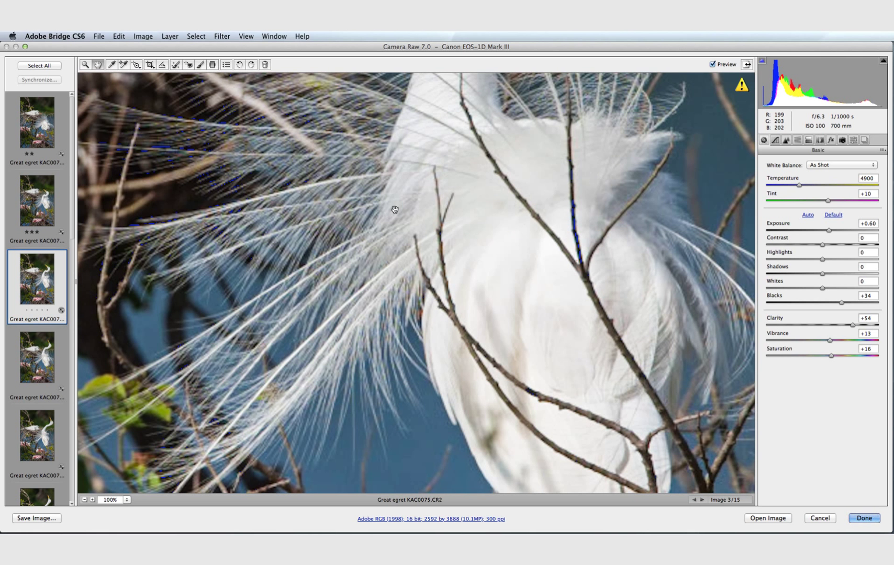
drag(395, 210, 341, 502)
drag(446, 267, 420, 385)
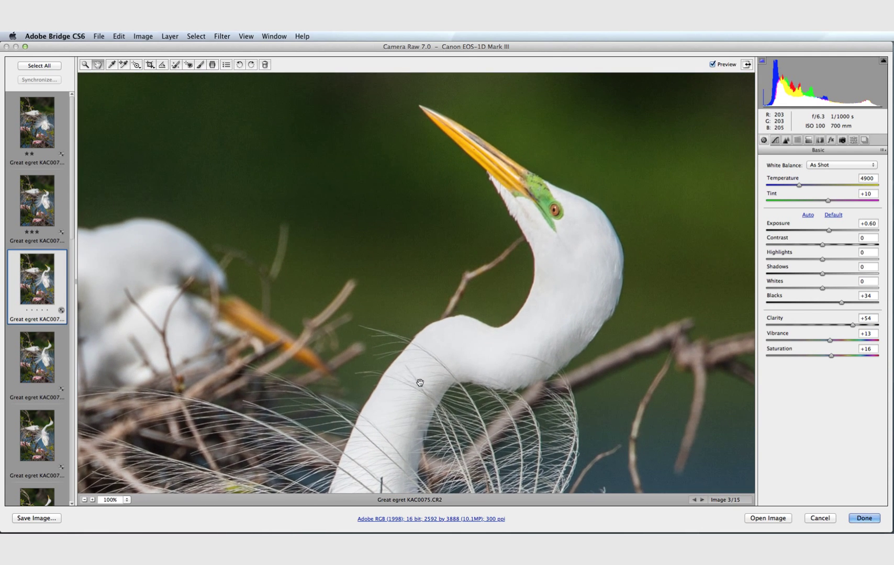
click(37, 312)
Step: Inspect the egret's neck and head in KAC0076 and rate the photo four stars
click(34, 365)
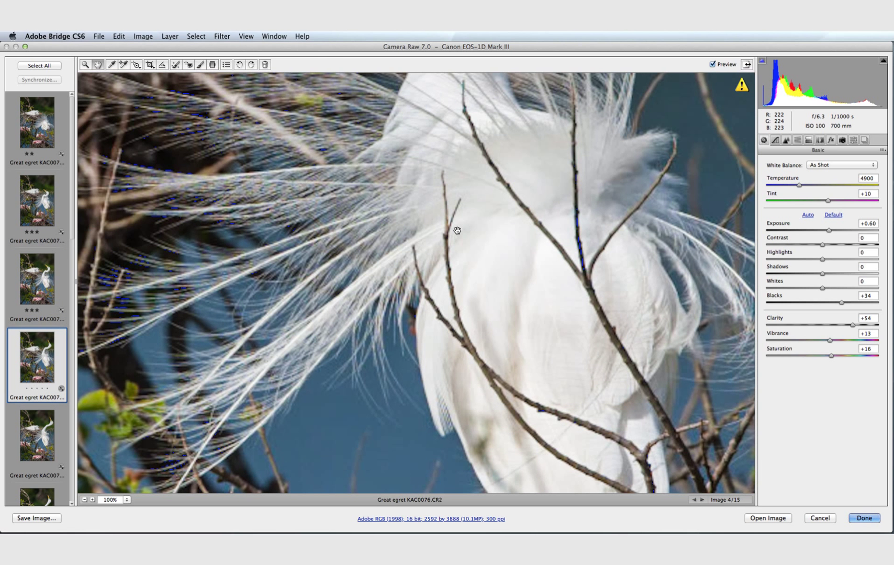
drag(457, 230, 400, 461)
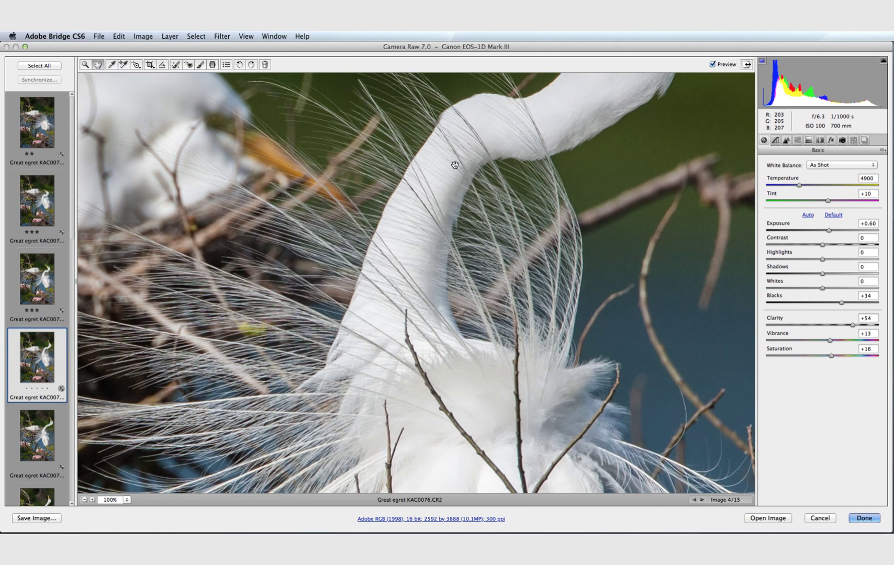
drag(455, 166, 338, 438)
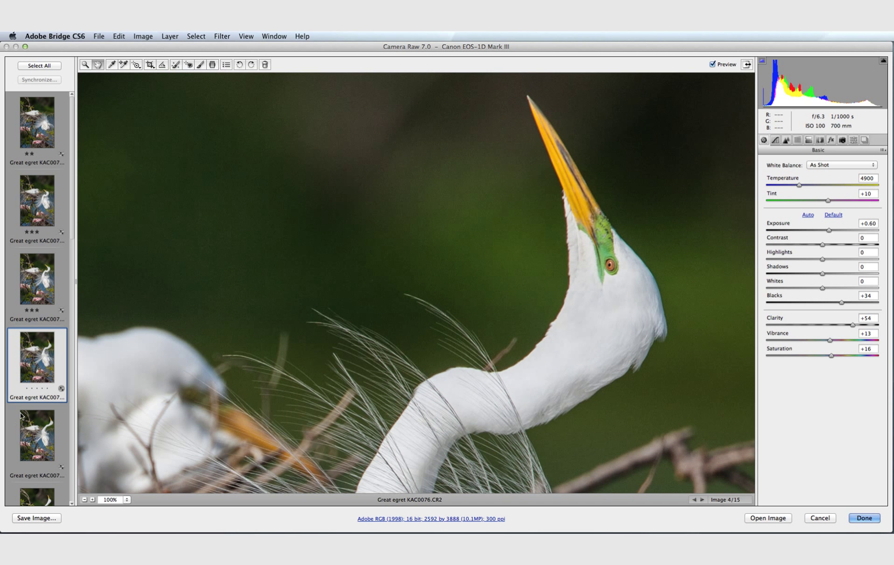
click(43, 389)
Step: Check the sharpness of the egret's head in KAC0077 and rate the photo four stars
click(44, 429)
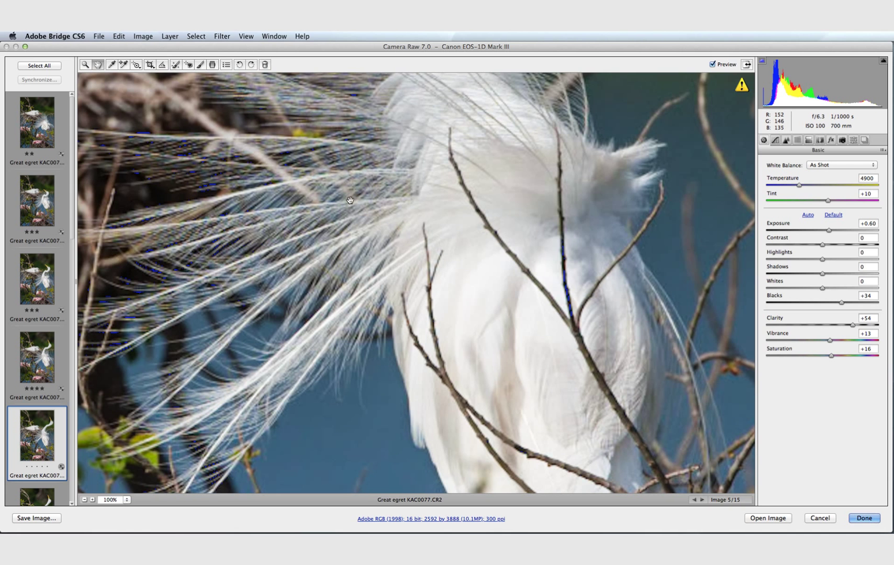
drag(401, 146, 326, 485)
drag(539, 214, 451, 404)
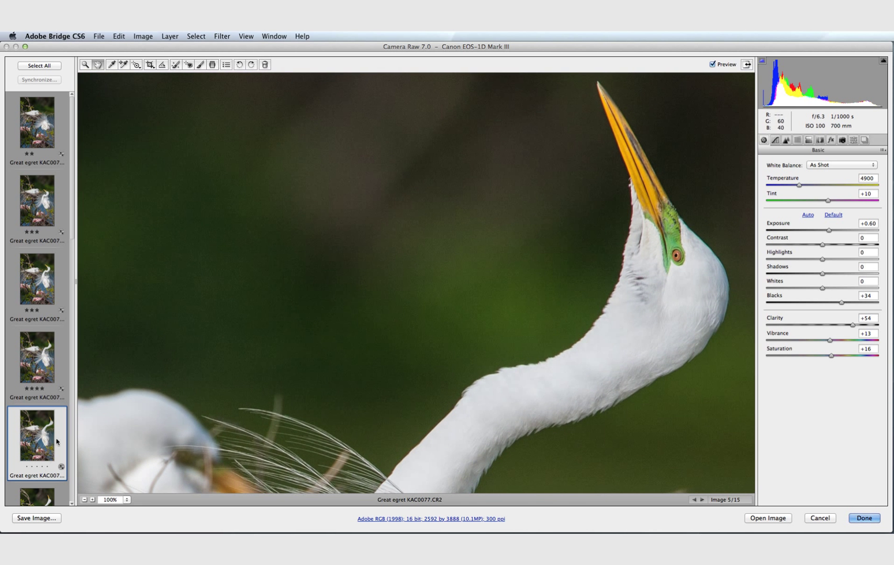
click(43, 467)
Step: Inspect the egret's neck and head in KAC0078 and rate the photo three stars
drag(74, 223, 73, 324)
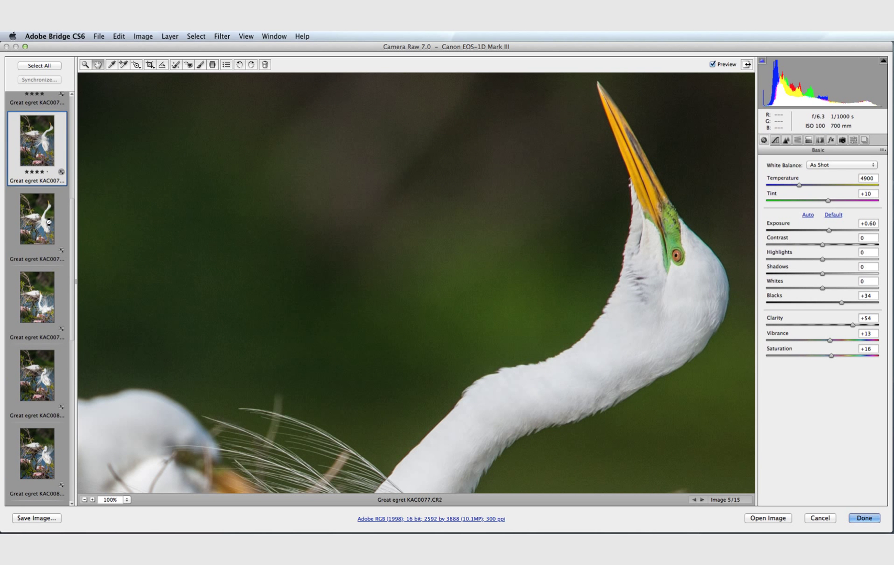
click(49, 222)
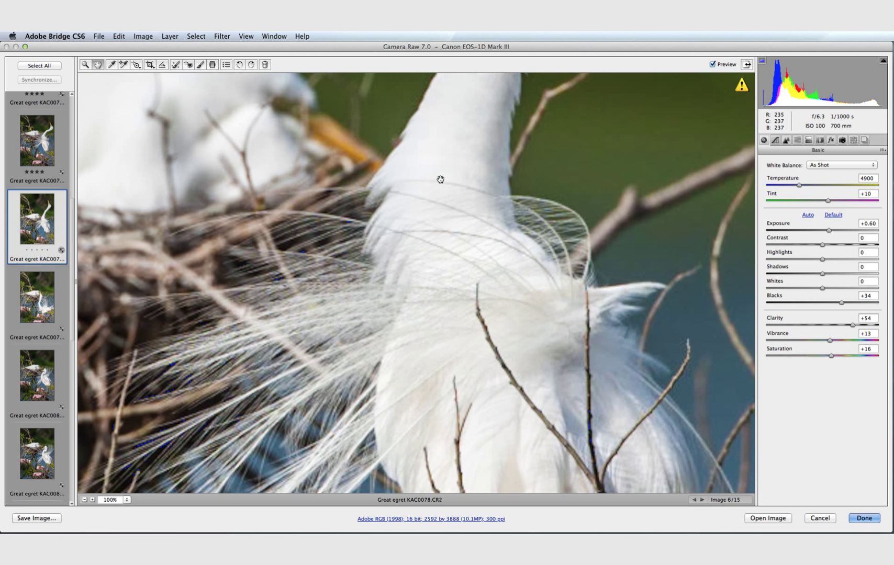
drag(440, 180, 441, 439)
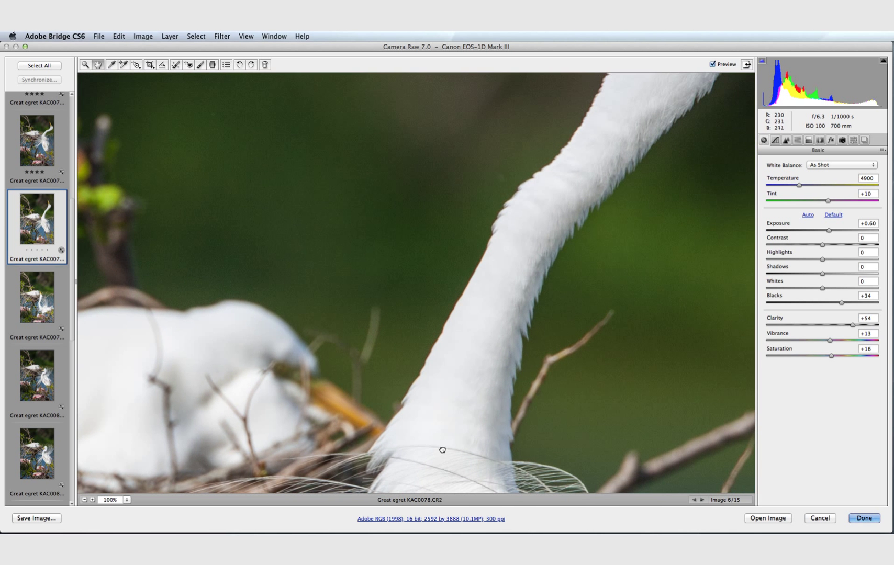
drag(557, 184, 483, 451)
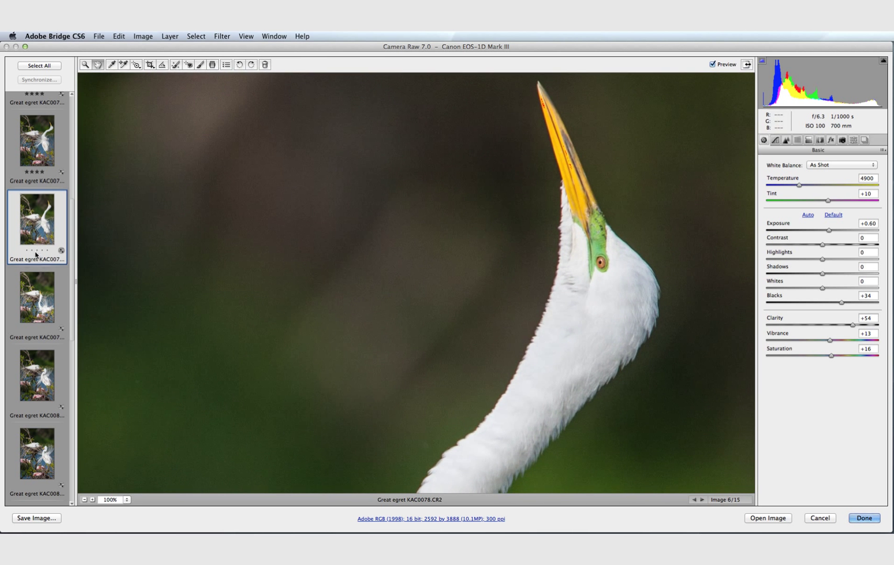
Step: Inspect the egret in KAC0079 and mark the photo for deletion
click(34, 310)
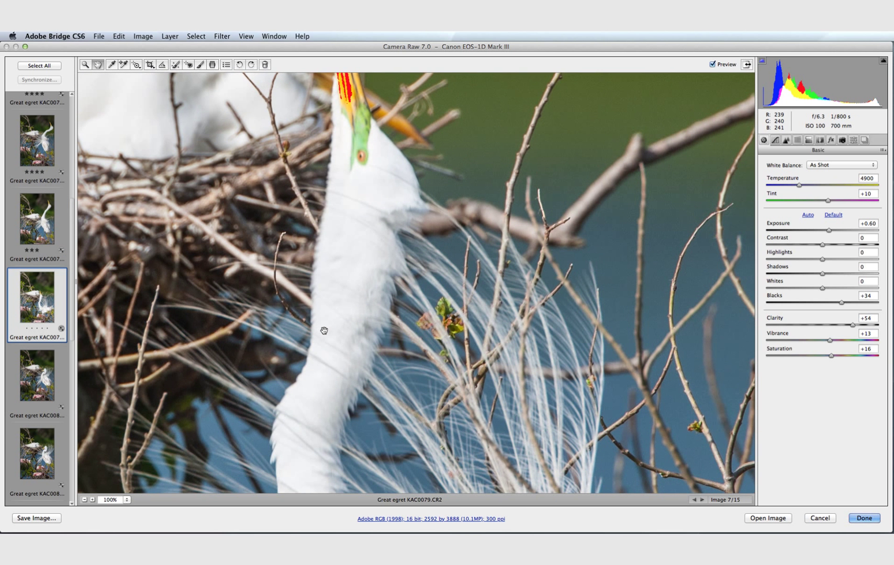
drag(331, 283, 341, 131)
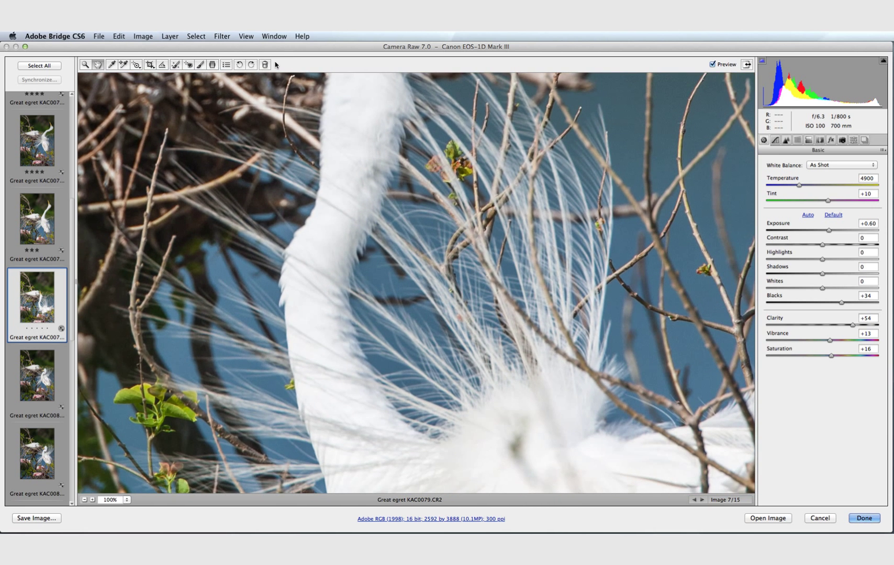
click(266, 64)
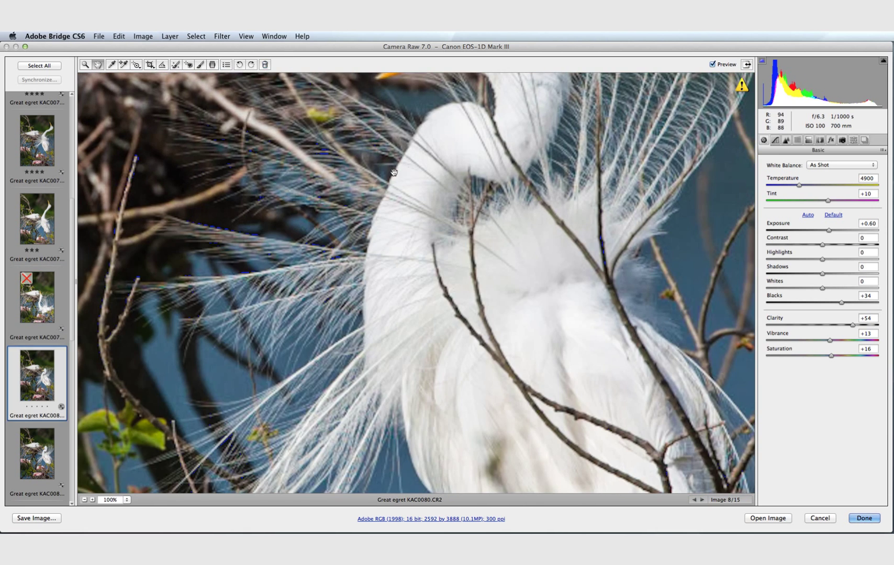
Step: Inspect the egret's head and neck in KAC0080 and KAC0081 and rate both photos three stars
drag(409, 171, 425, 293)
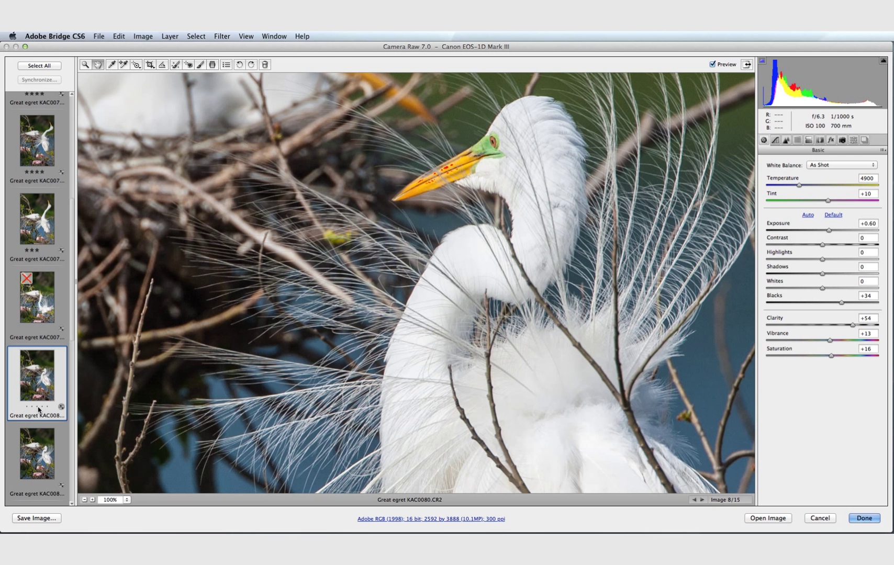
click(42, 451)
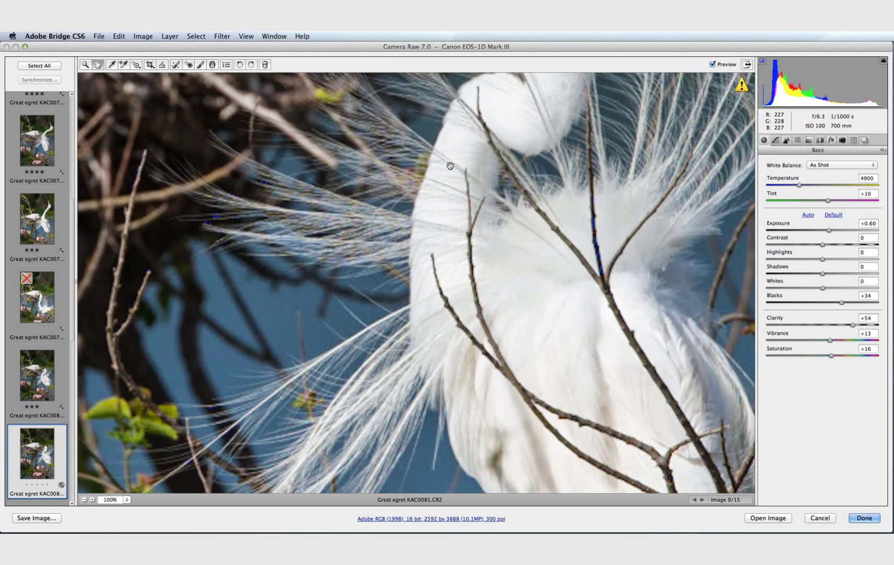
drag(450, 167, 339, 318)
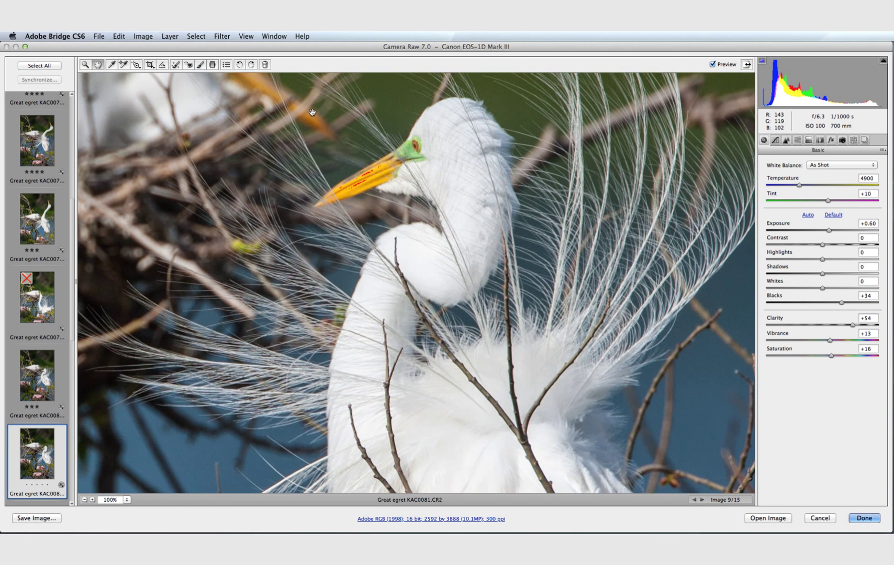
drag(408, 215, 441, 214)
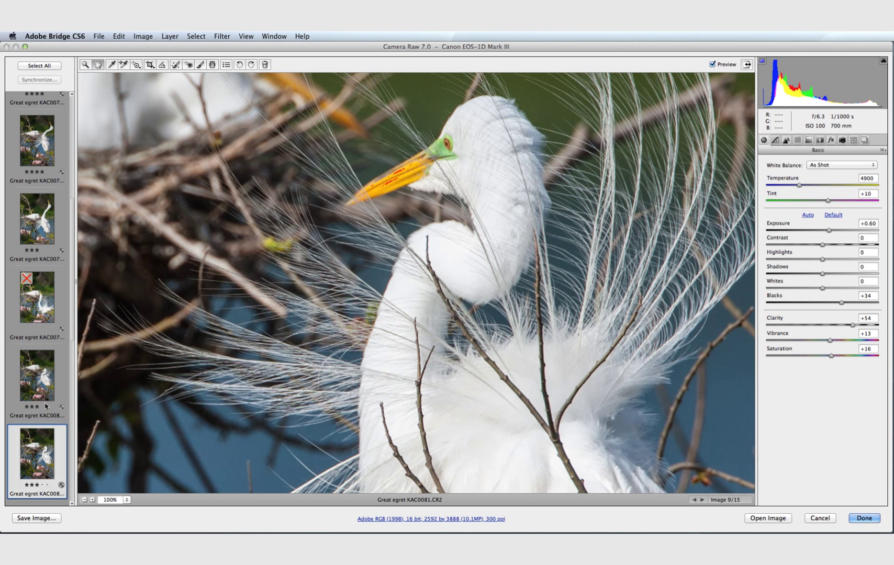
Step: Inspect the egret from its plumes up to its head in KAC0082 and rate the photo four stars
drag(73, 224, 68, 309)
click(45, 285)
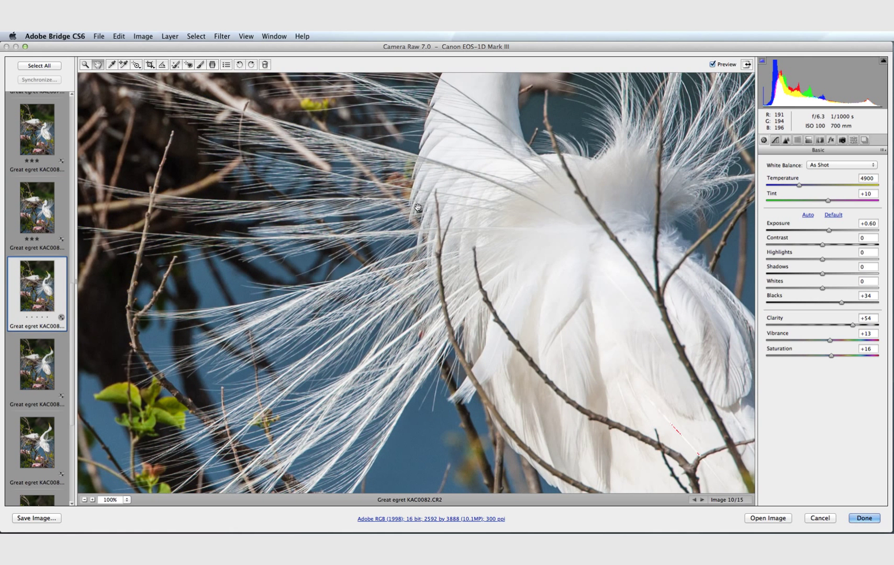
drag(417, 208, 456, 336)
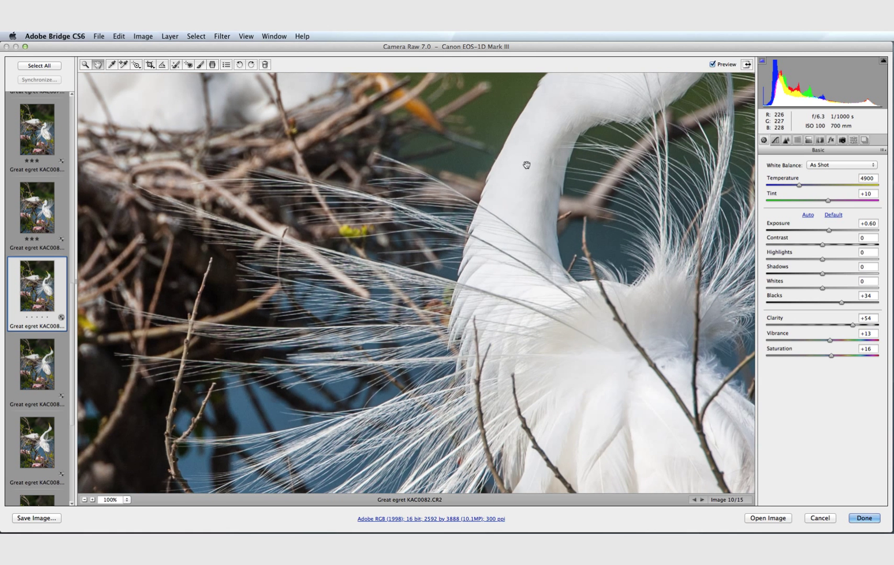
drag(527, 166, 399, 303)
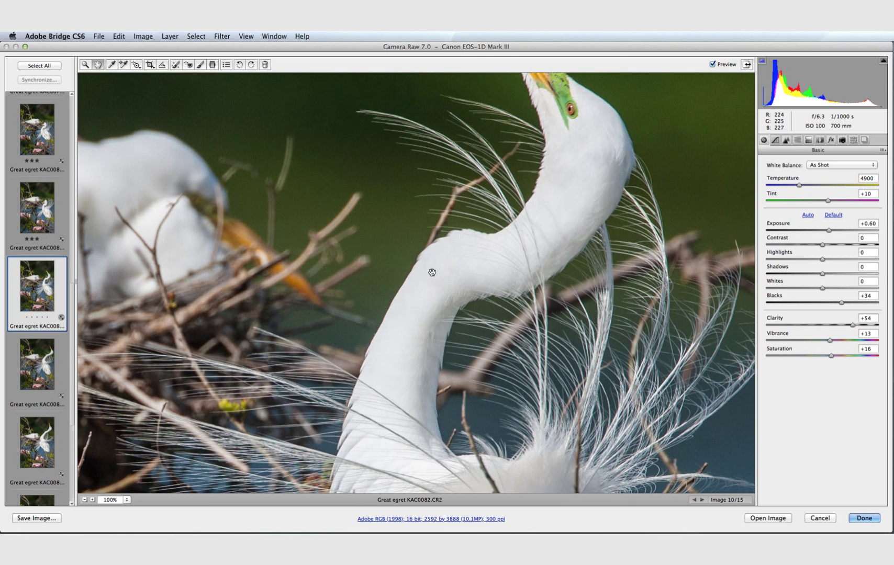
drag(583, 171, 542, 275)
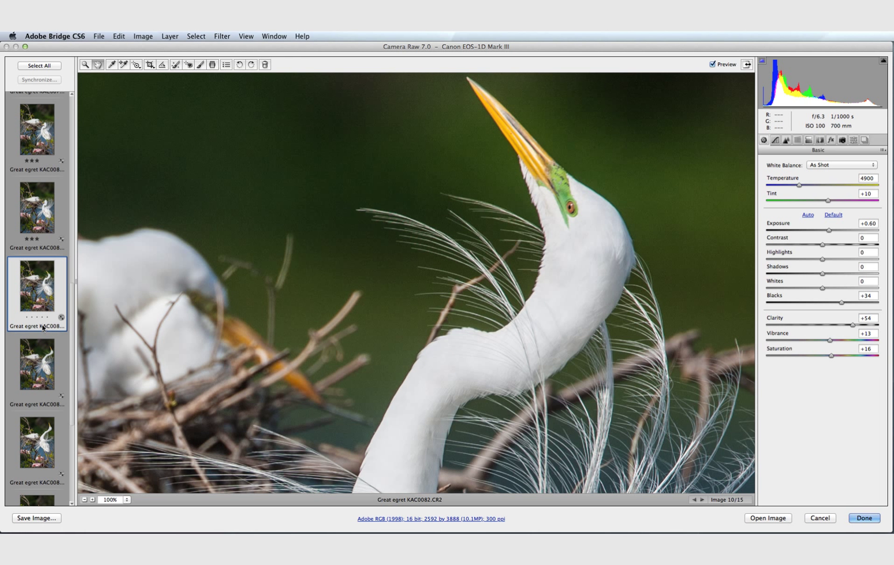
click(42, 318)
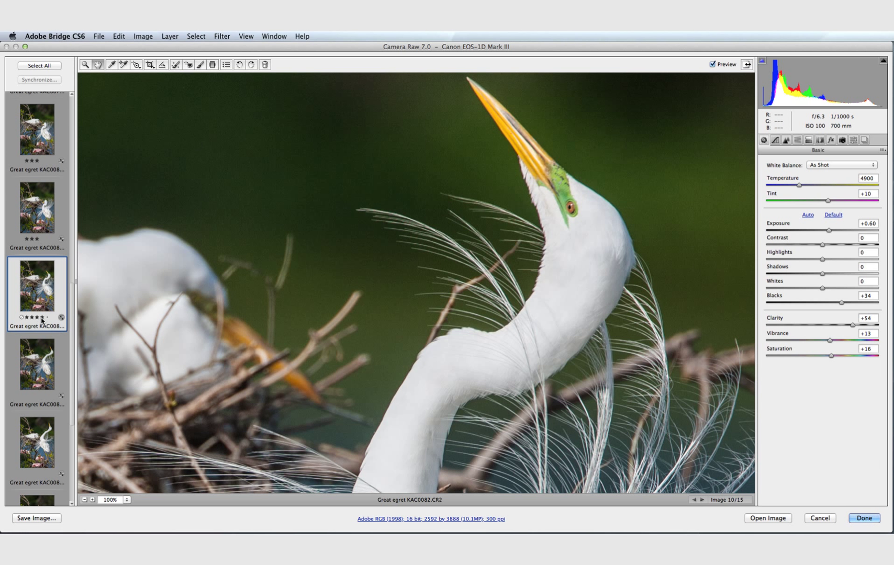
Step: Check the egret's plumes and head in KAC0083 and rate the photo four stars
click(34, 355)
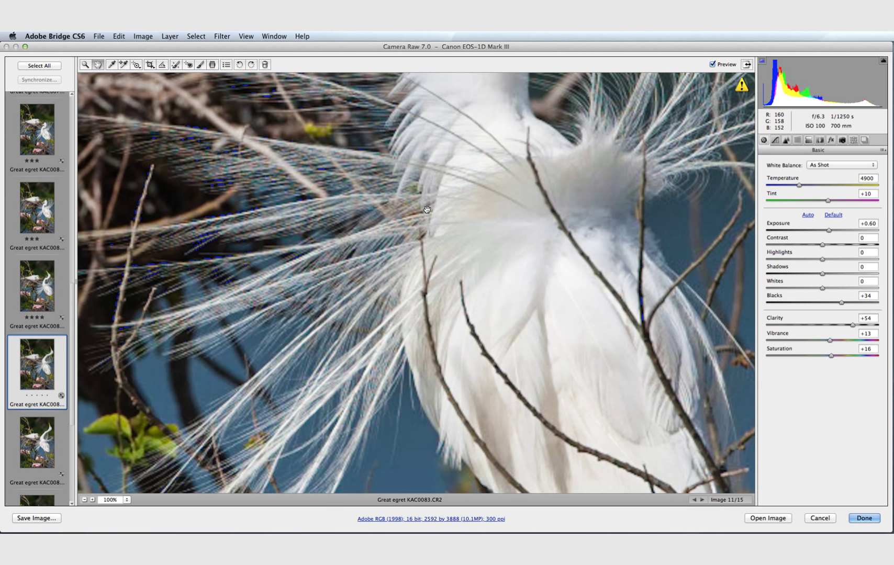
drag(427, 211, 368, 411)
drag(435, 238, 289, 514)
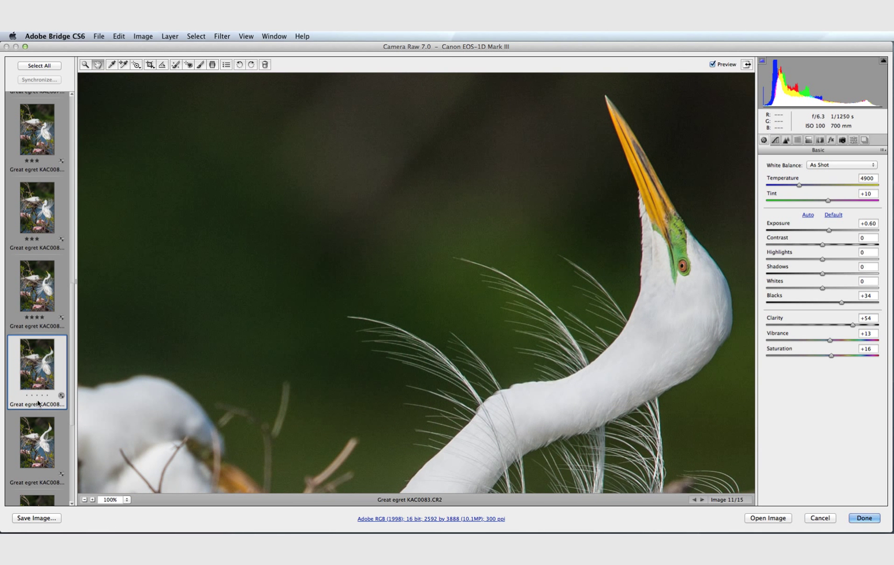
Step: Inspect the egret's back, neck and head in KAC0084 and rate the photo four stars
click(44, 450)
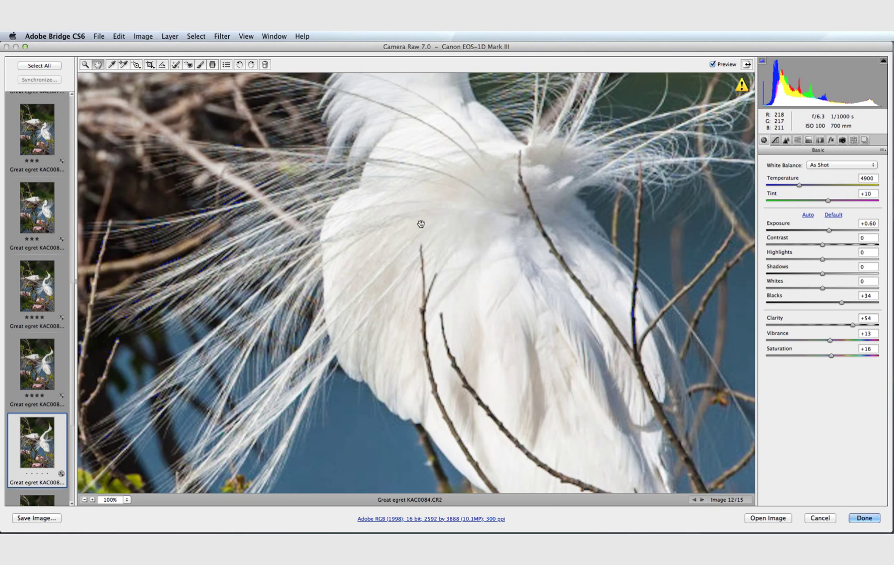
drag(421, 224, 427, 451)
drag(471, 259, 320, 515)
drag(553, 290, 545, 366)
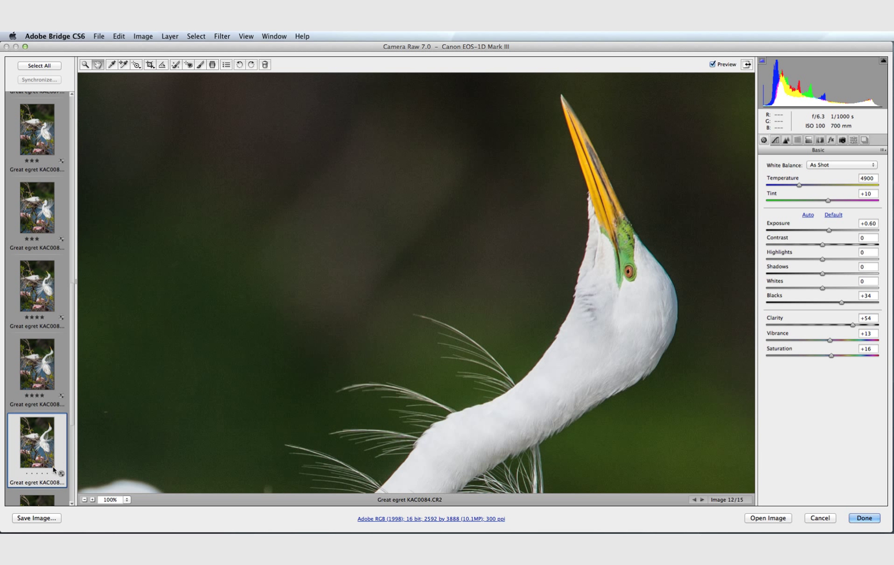
click(44, 474)
Step: Inspect the egret's head in KAC0085 and KAC0086 and mark both photos for deletion
drag(71, 416, 72, 500)
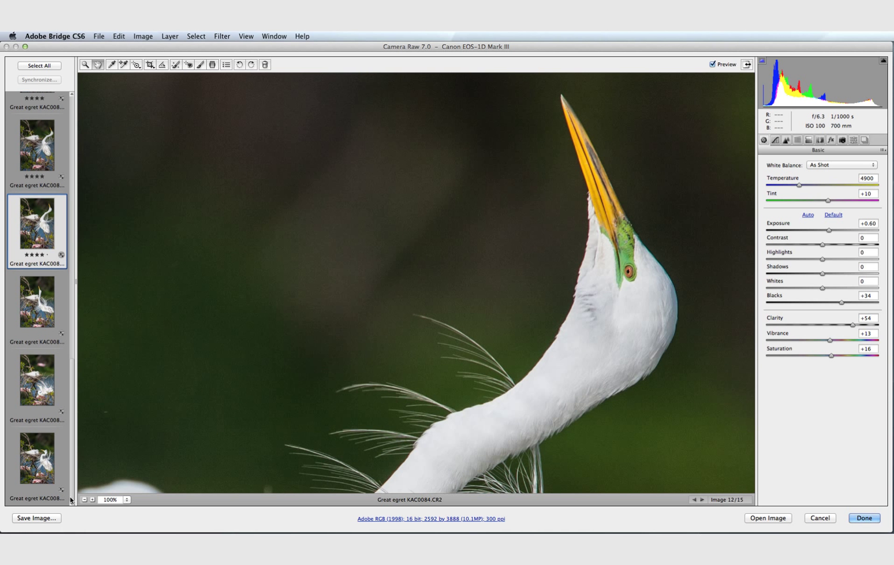
click(44, 323)
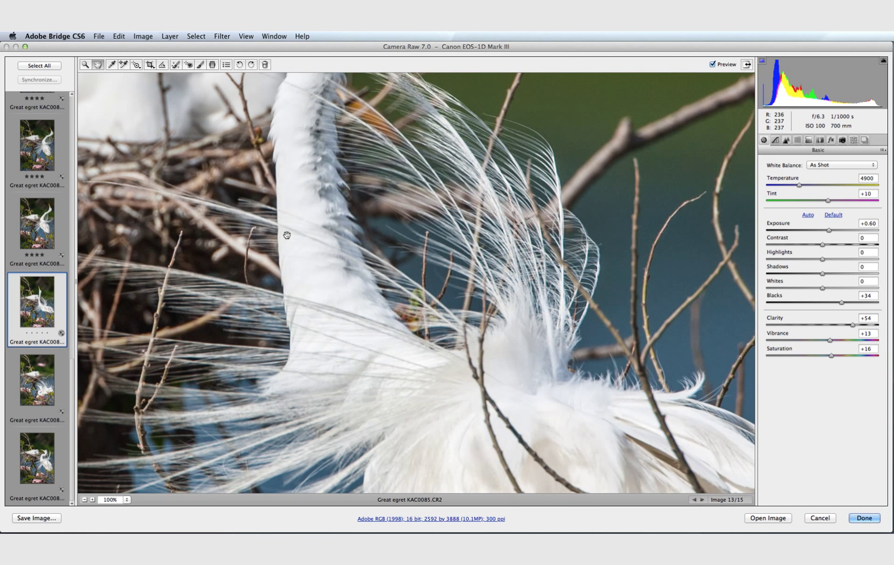
drag(287, 236, 400, 441)
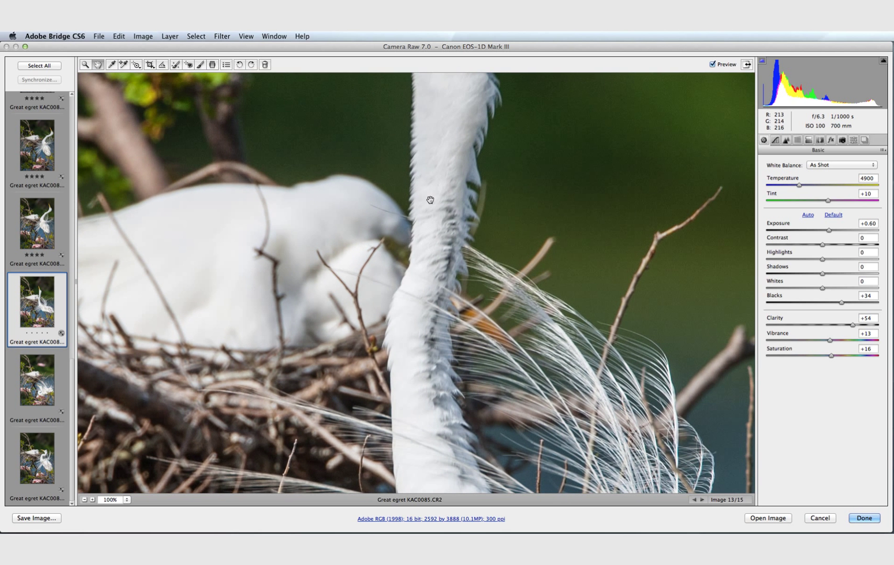
drag(439, 140, 461, 293)
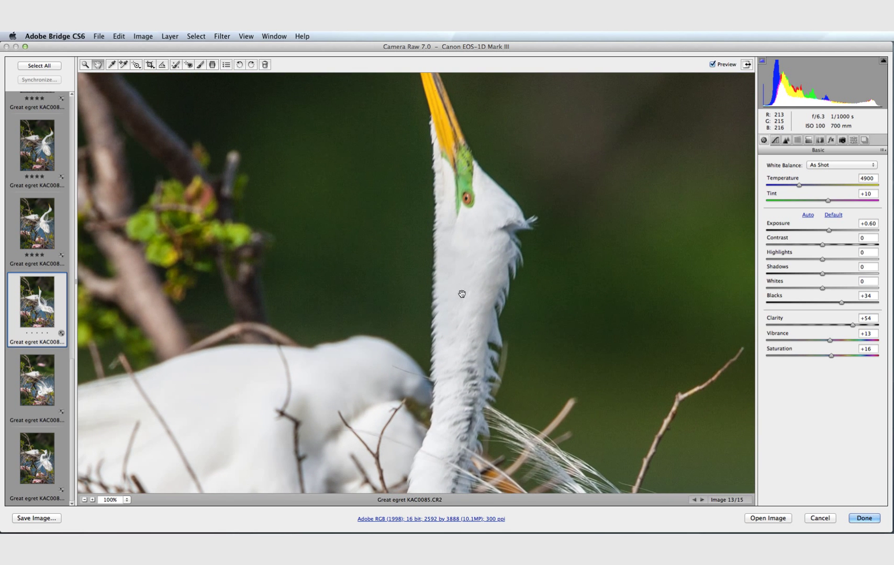
click(265, 64)
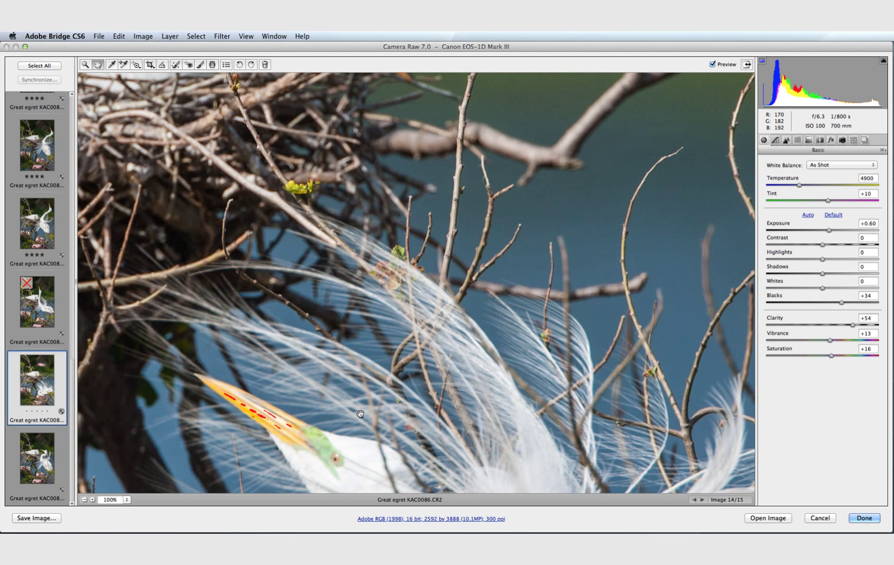
drag(360, 414, 397, 263)
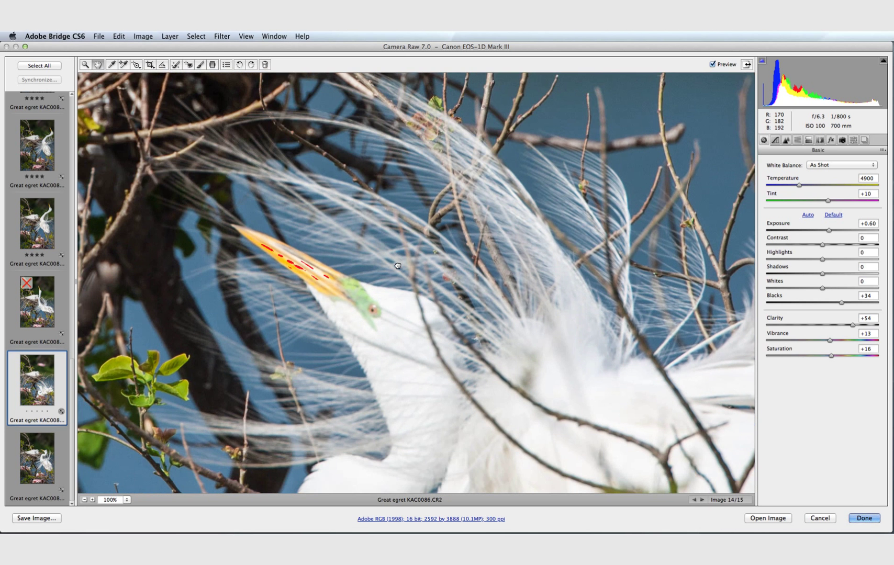
click(265, 65)
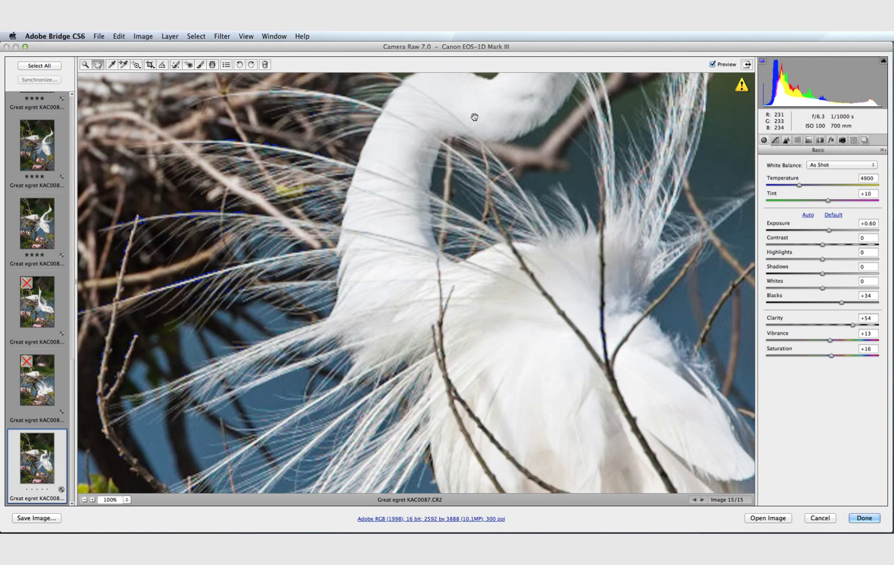
Step: Inspect the egret's head in KAC0087, rate the photo three stars, and finish the Camera Raw session with its changes applied
drag(474, 117, 441, 319)
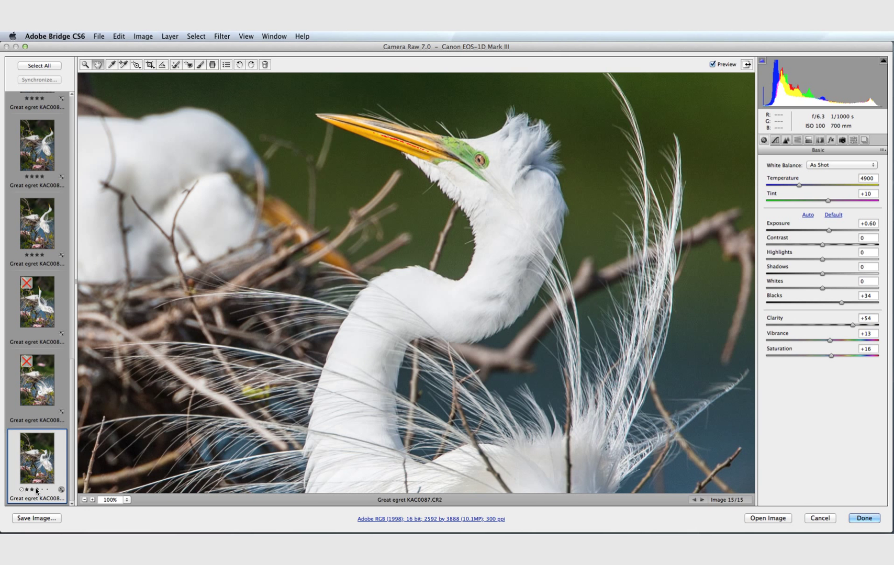
click(871, 519)
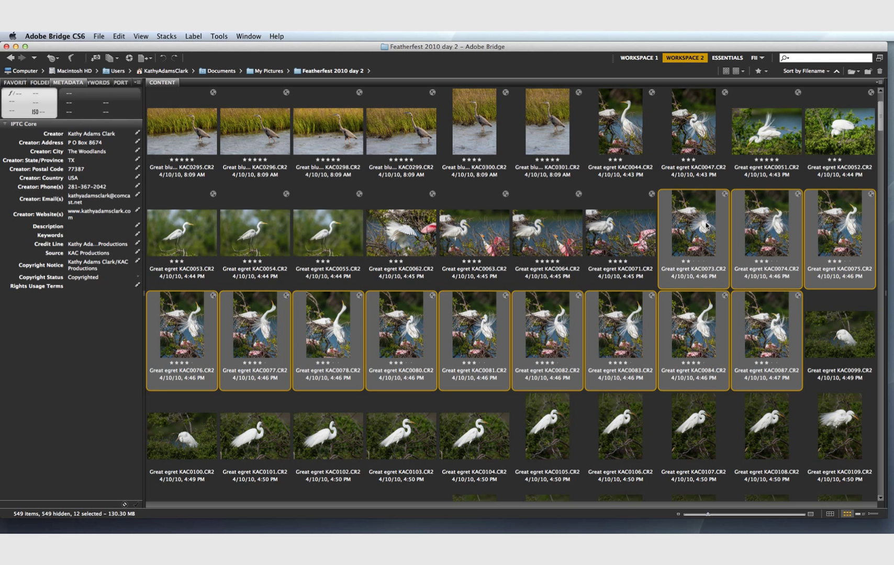
Step: Reopen the twelve selected egret photos in Camera Raw and mark KAC0073 for deletion
key(super+r)
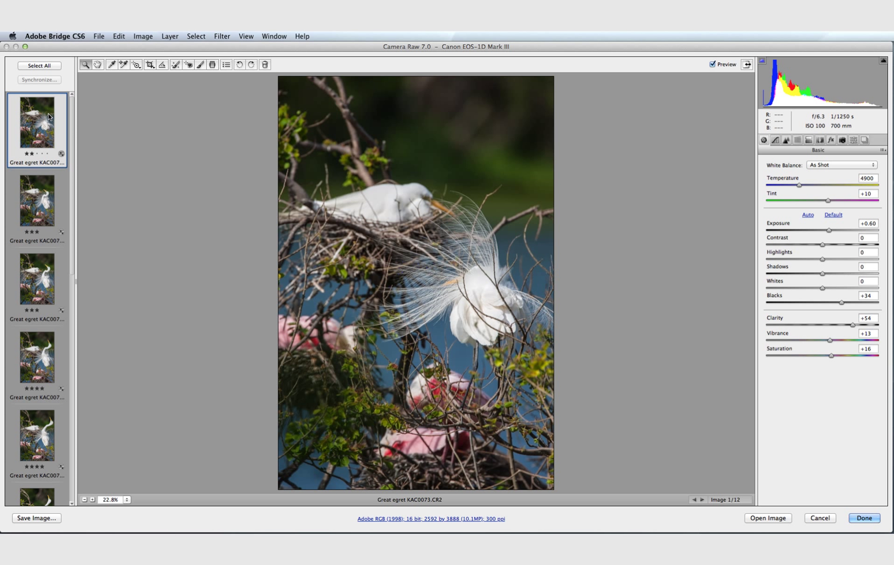
click(264, 64)
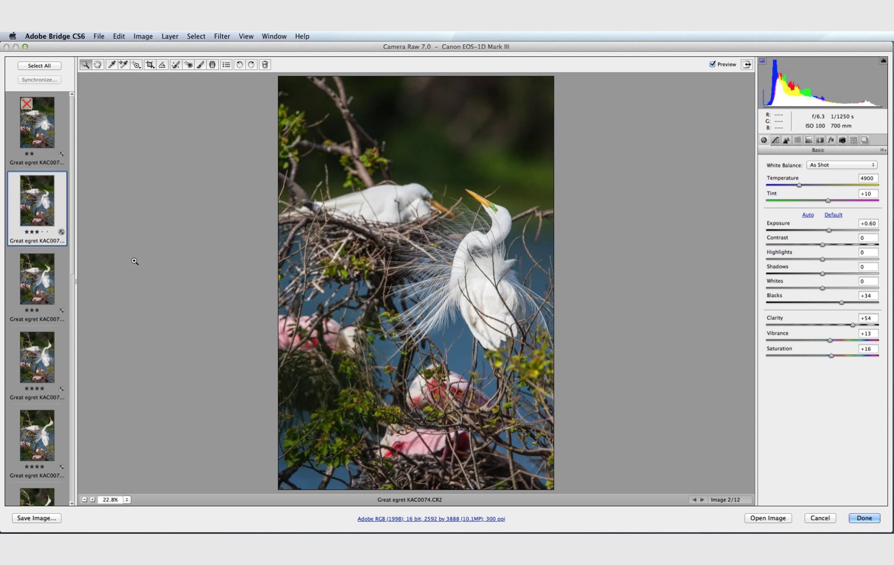
Step: Compare the egret's pose and the overall composition in KAC0075 through KAC0078 at full-image view
click(48, 283)
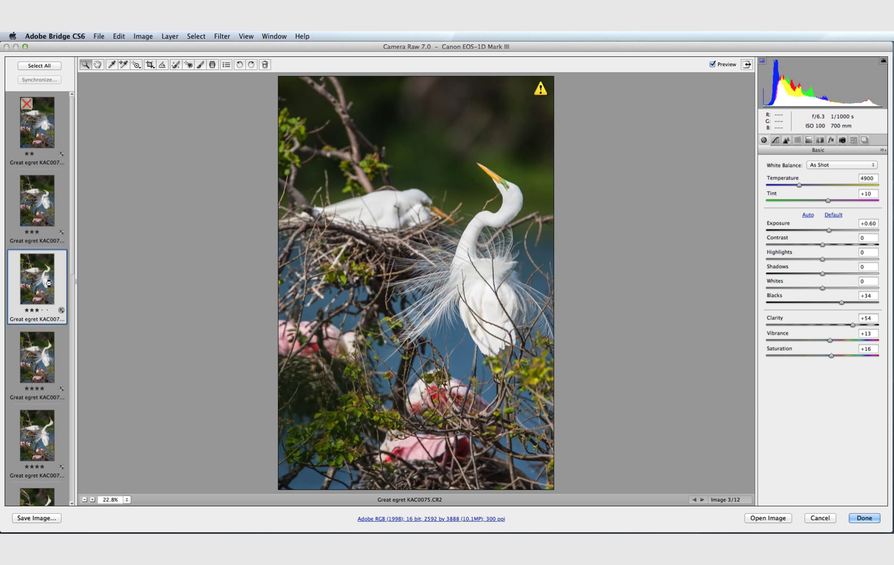
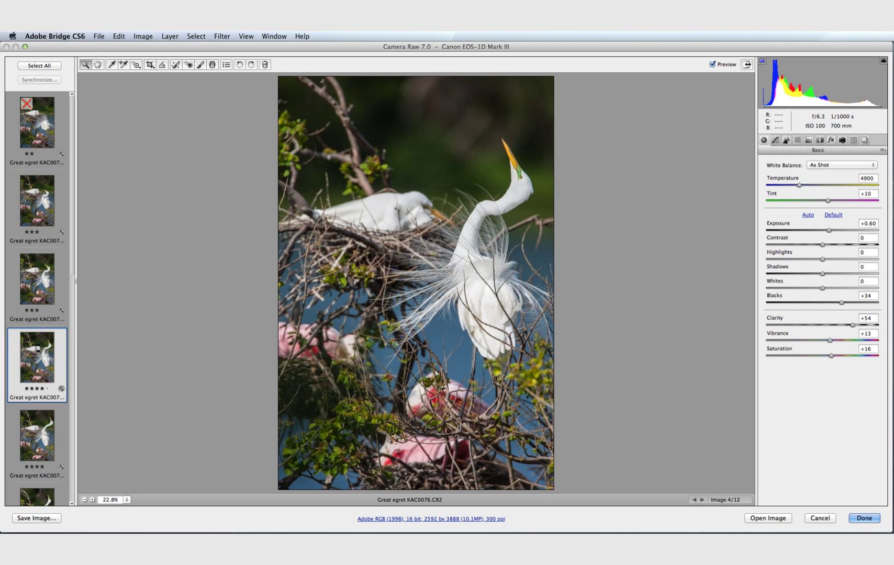
click(39, 425)
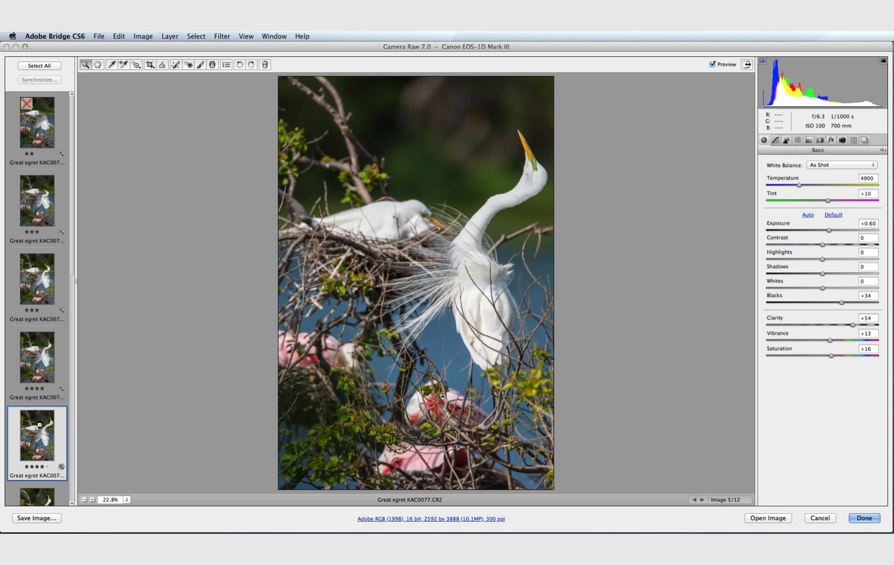
scroll(39, 425, down, 3)
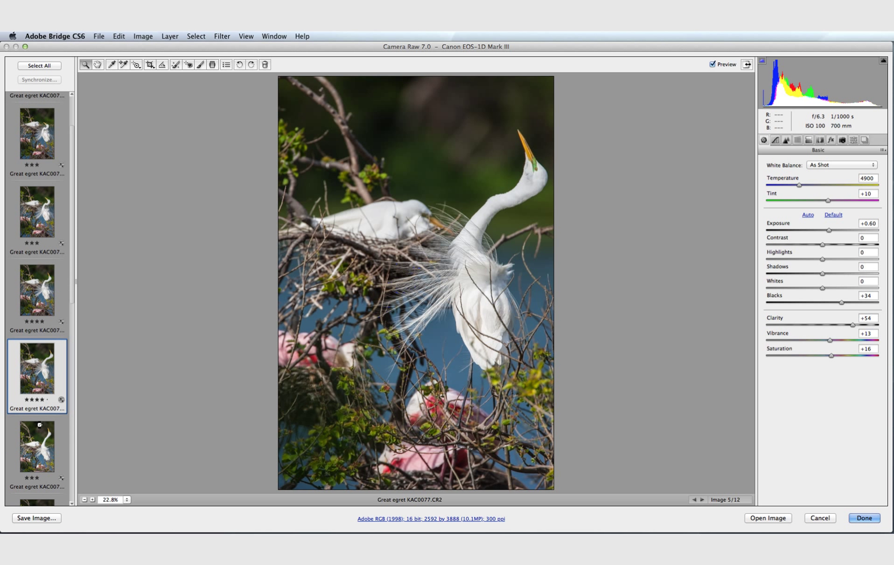
click(39, 425)
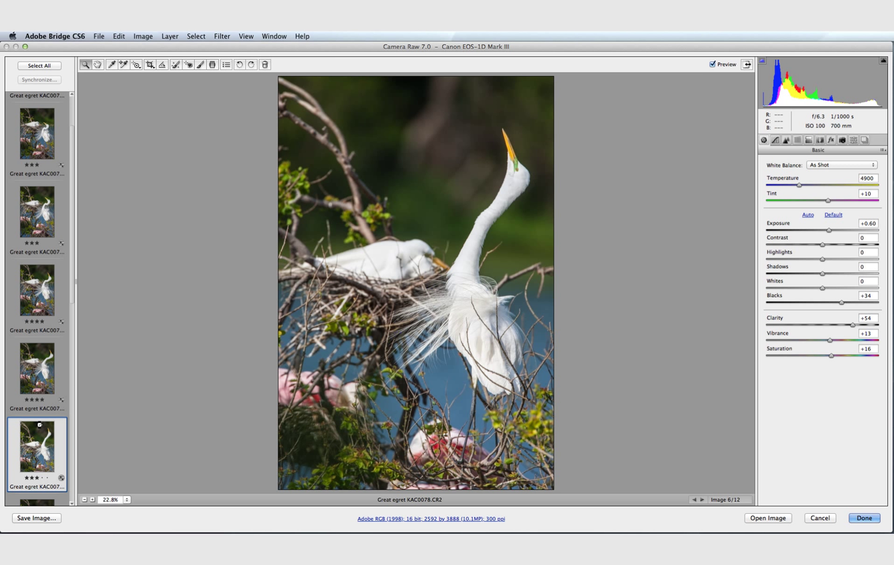
Step: Review KAC0080 and KAC0081 at full-image view and mark both photos for deletion
scroll(39, 425, down, 3)
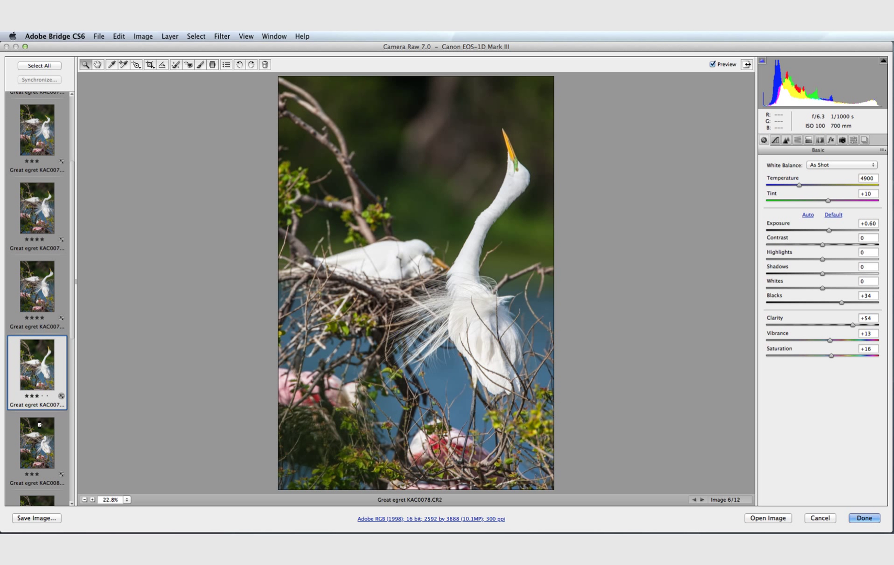
click(40, 425)
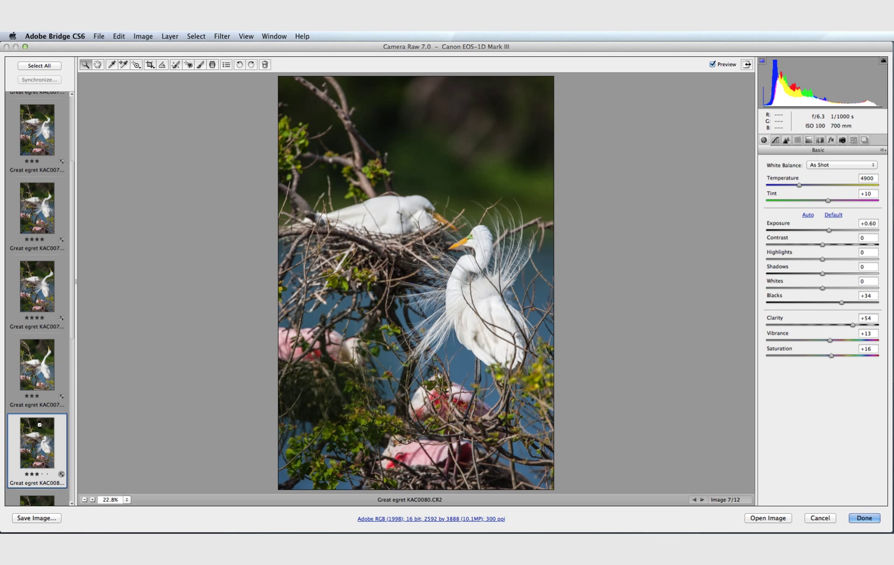
scroll(40, 425, down, 3)
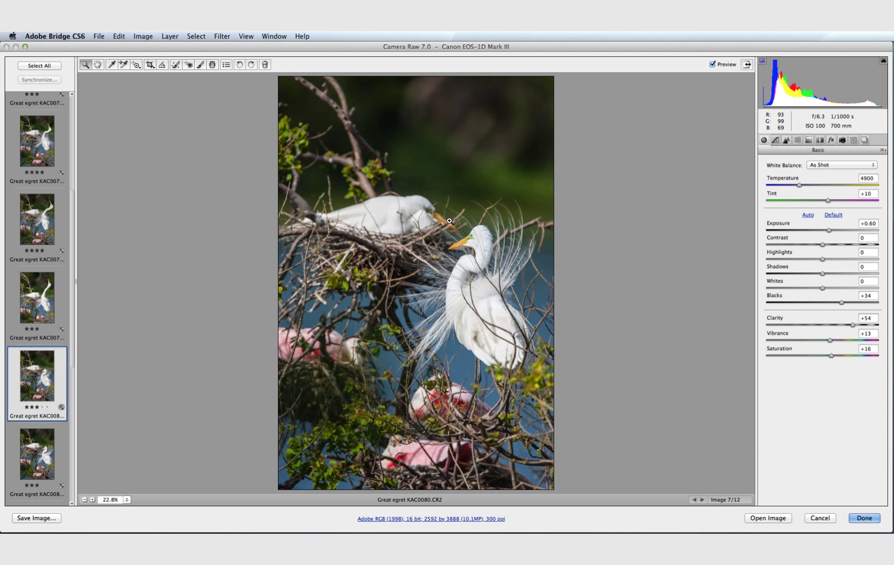
click(265, 64)
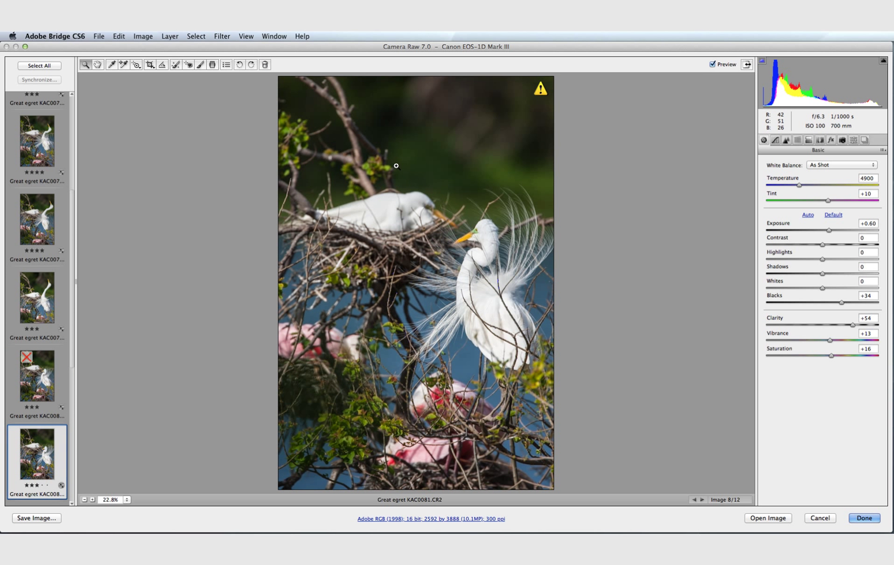
click(264, 64)
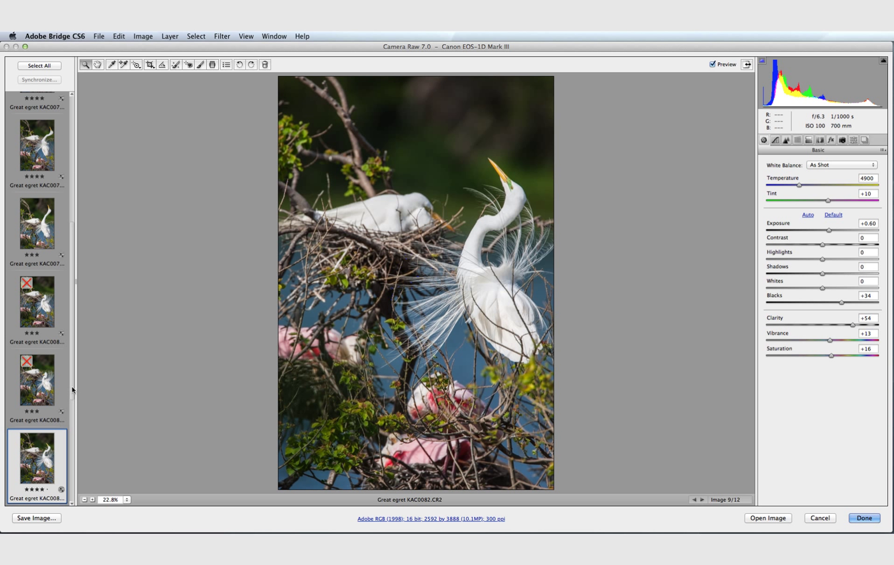
Step: Review KAC0083, KAC0084 and KAC0087 at full-image view, rating KAC0083 three stars and KAC0084 five stars
drag(72, 385, 75, 438)
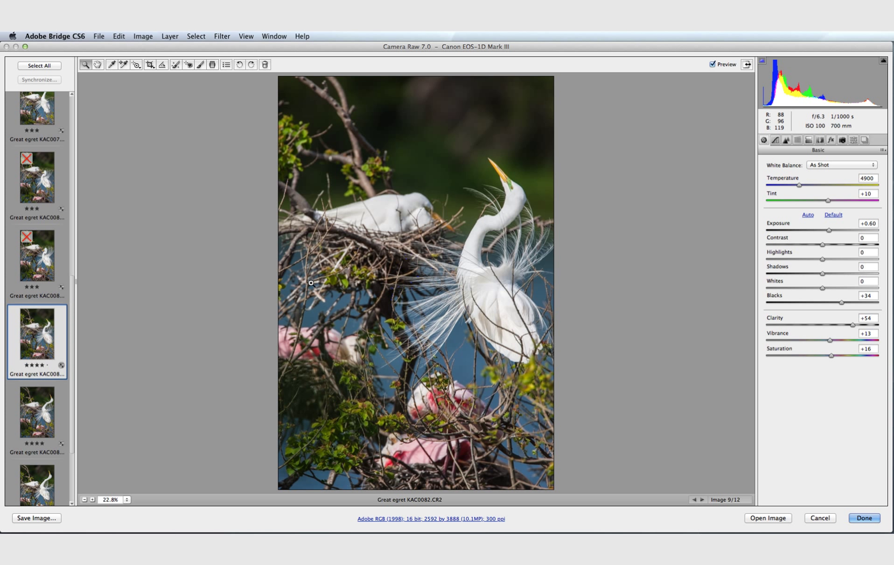
click(38, 426)
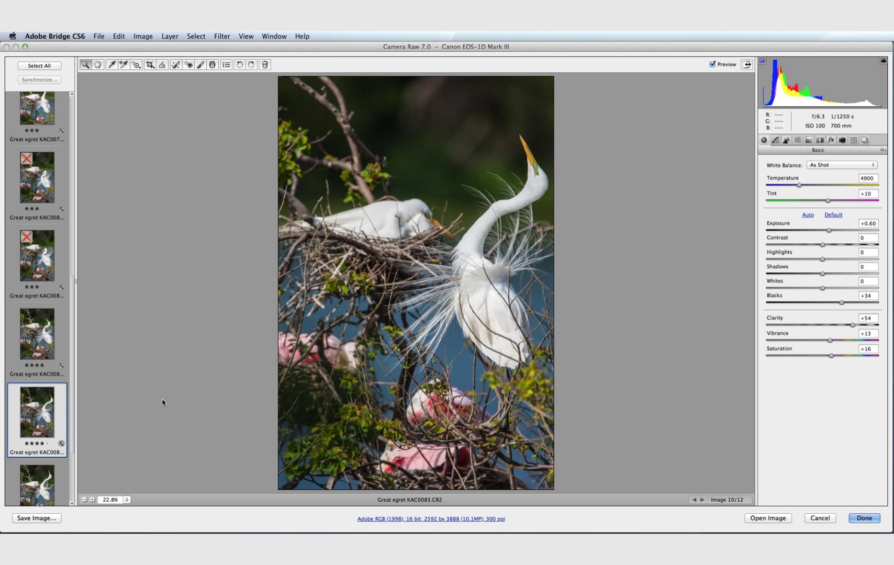
click(46, 488)
scroll(71, 435, down, 4)
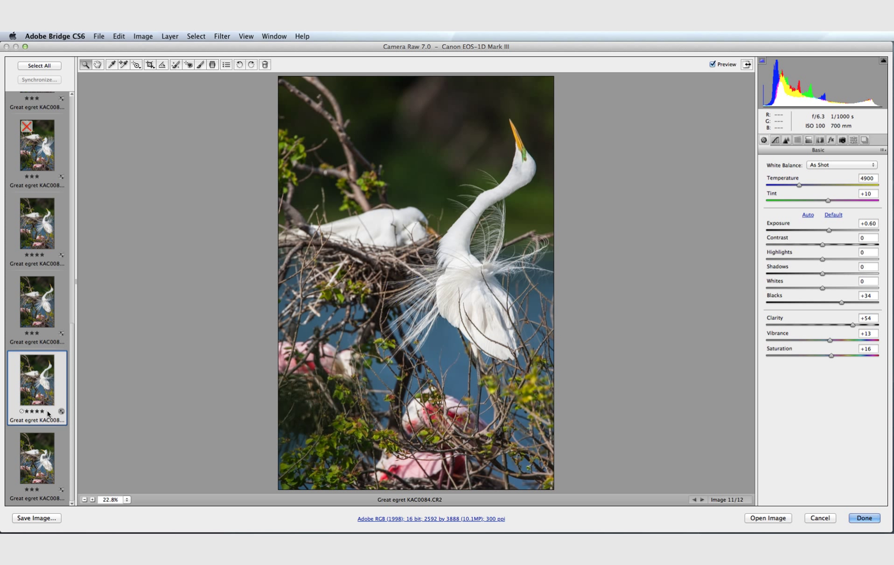
click(35, 449)
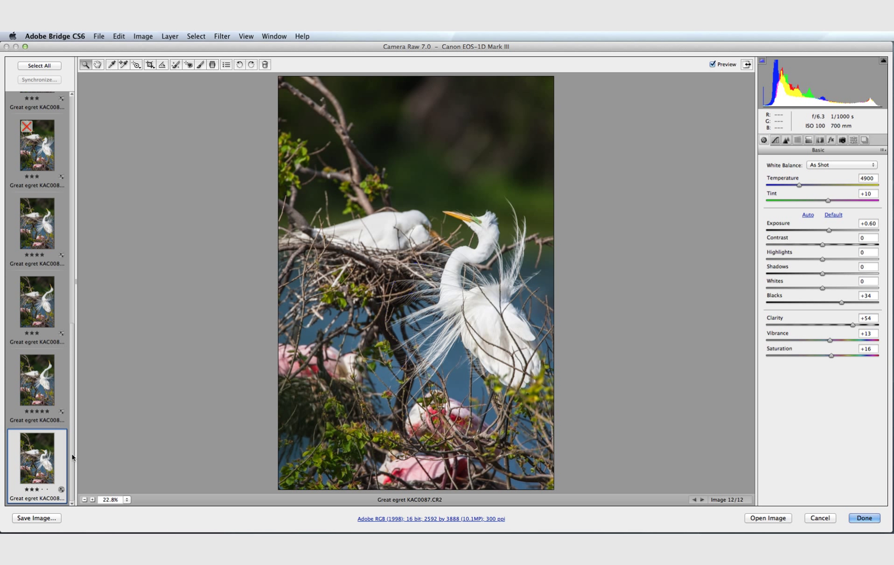
Step: Rate KAC0074 five stars and finish the Camera Raw session, applying the ratings and deletion marks
scroll(74, 423, up, 10)
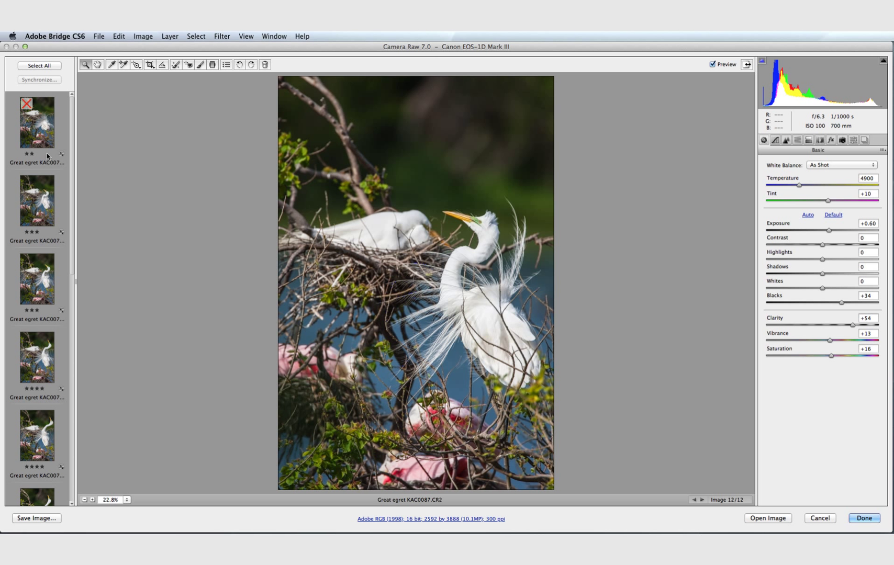
click(39, 195)
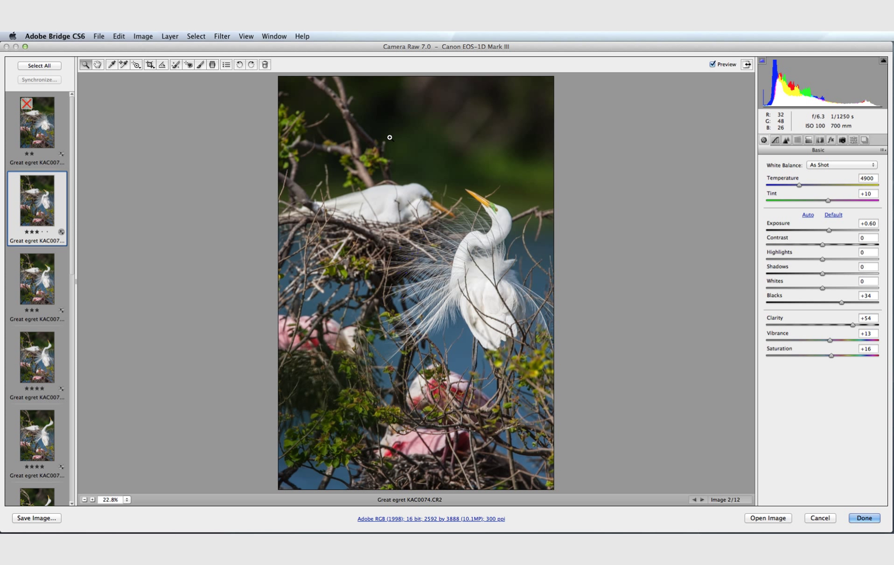
click(49, 233)
click(861, 518)
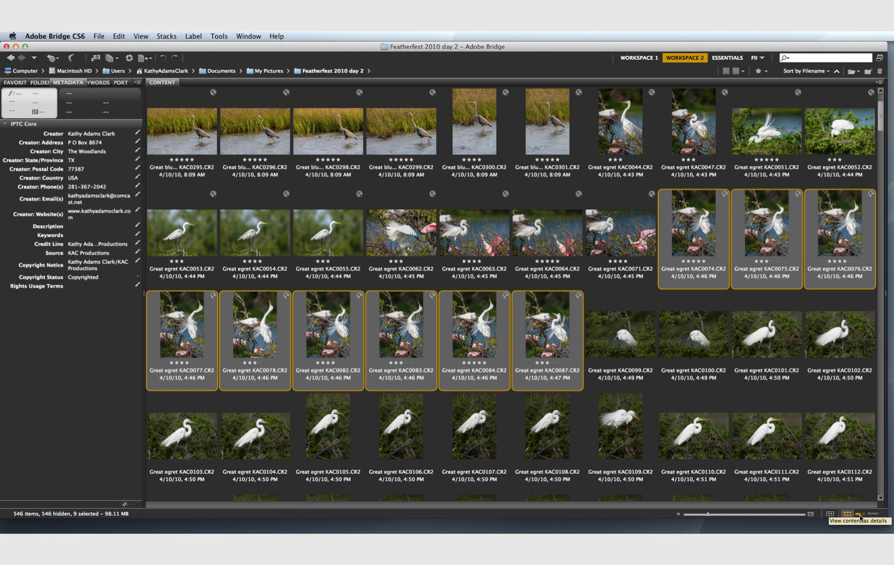
Step: Select the unrated egret photos KAC0099 through KAC0123 and open them together in Camera Raw
click(627, 338)
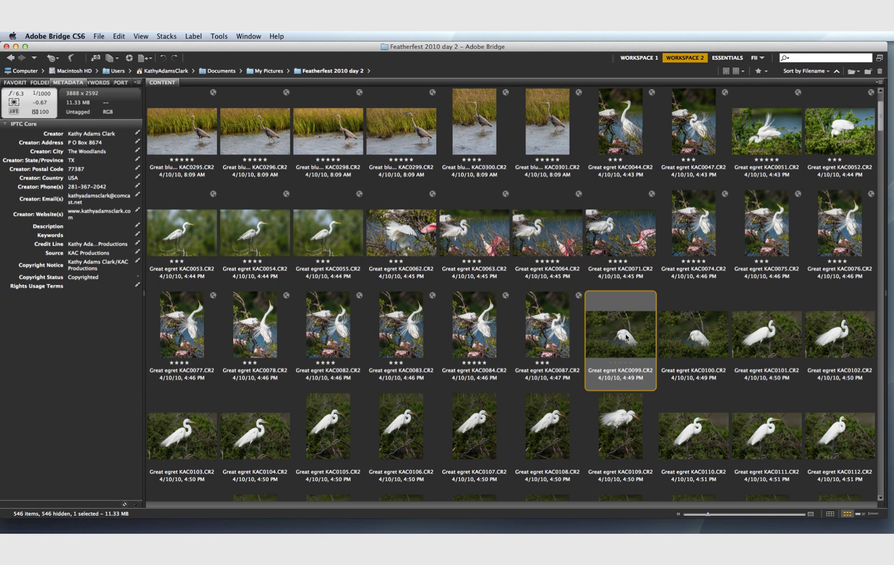
scroll(626, 338, down, 4)
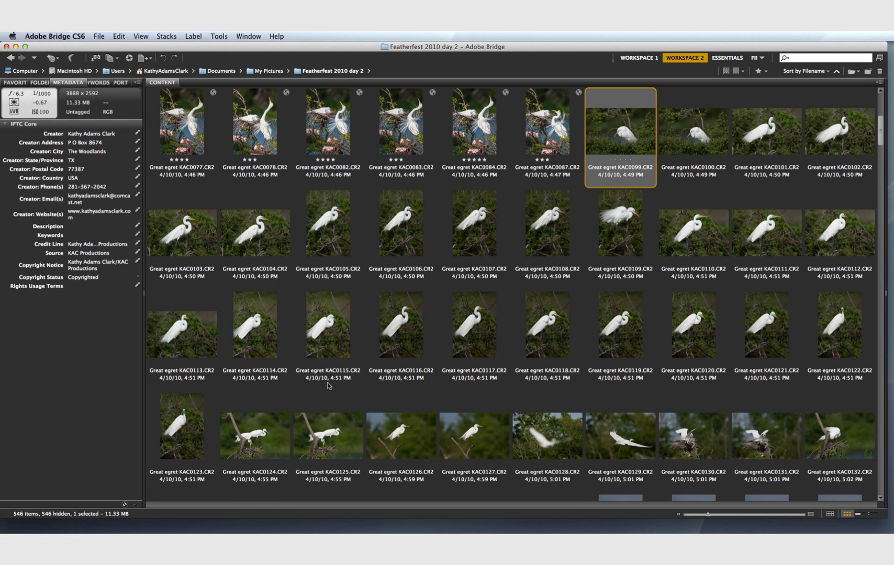
shift+click(178, 422)
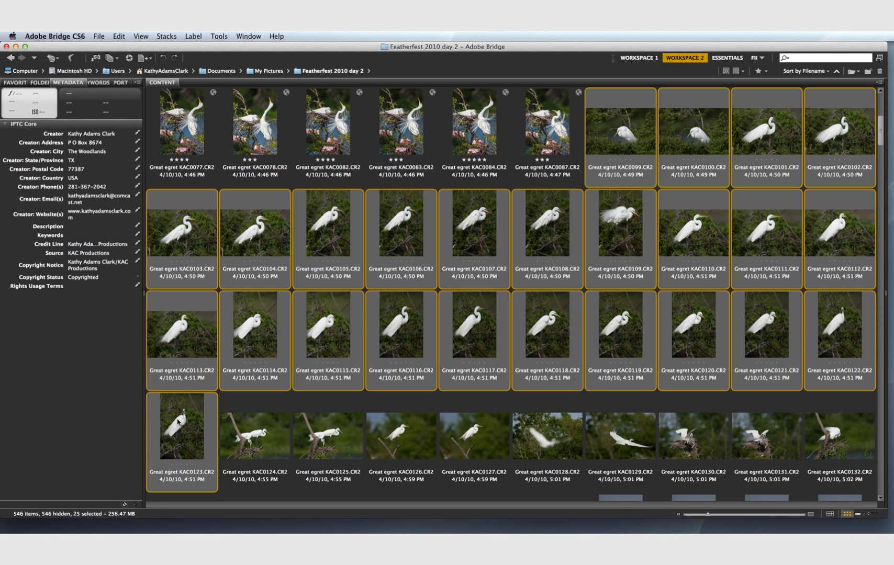
double_click(177, 419)
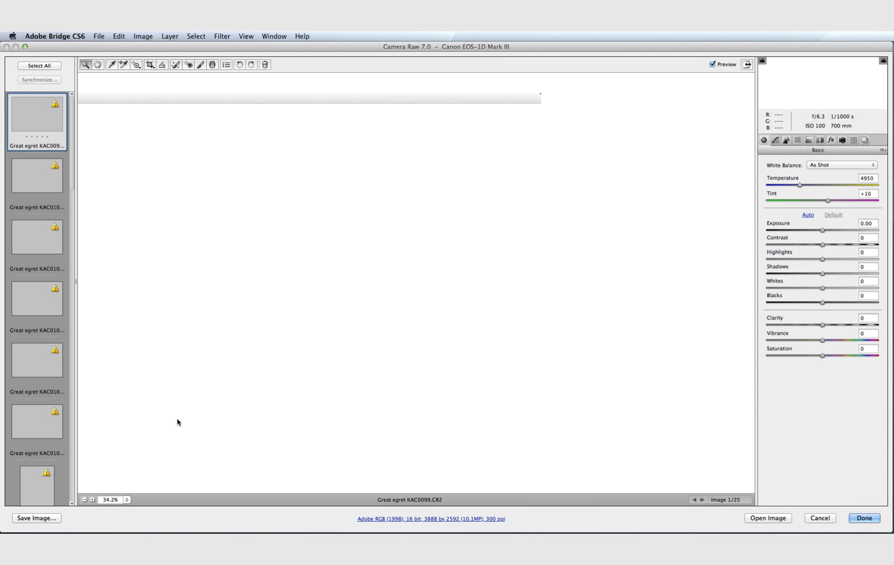